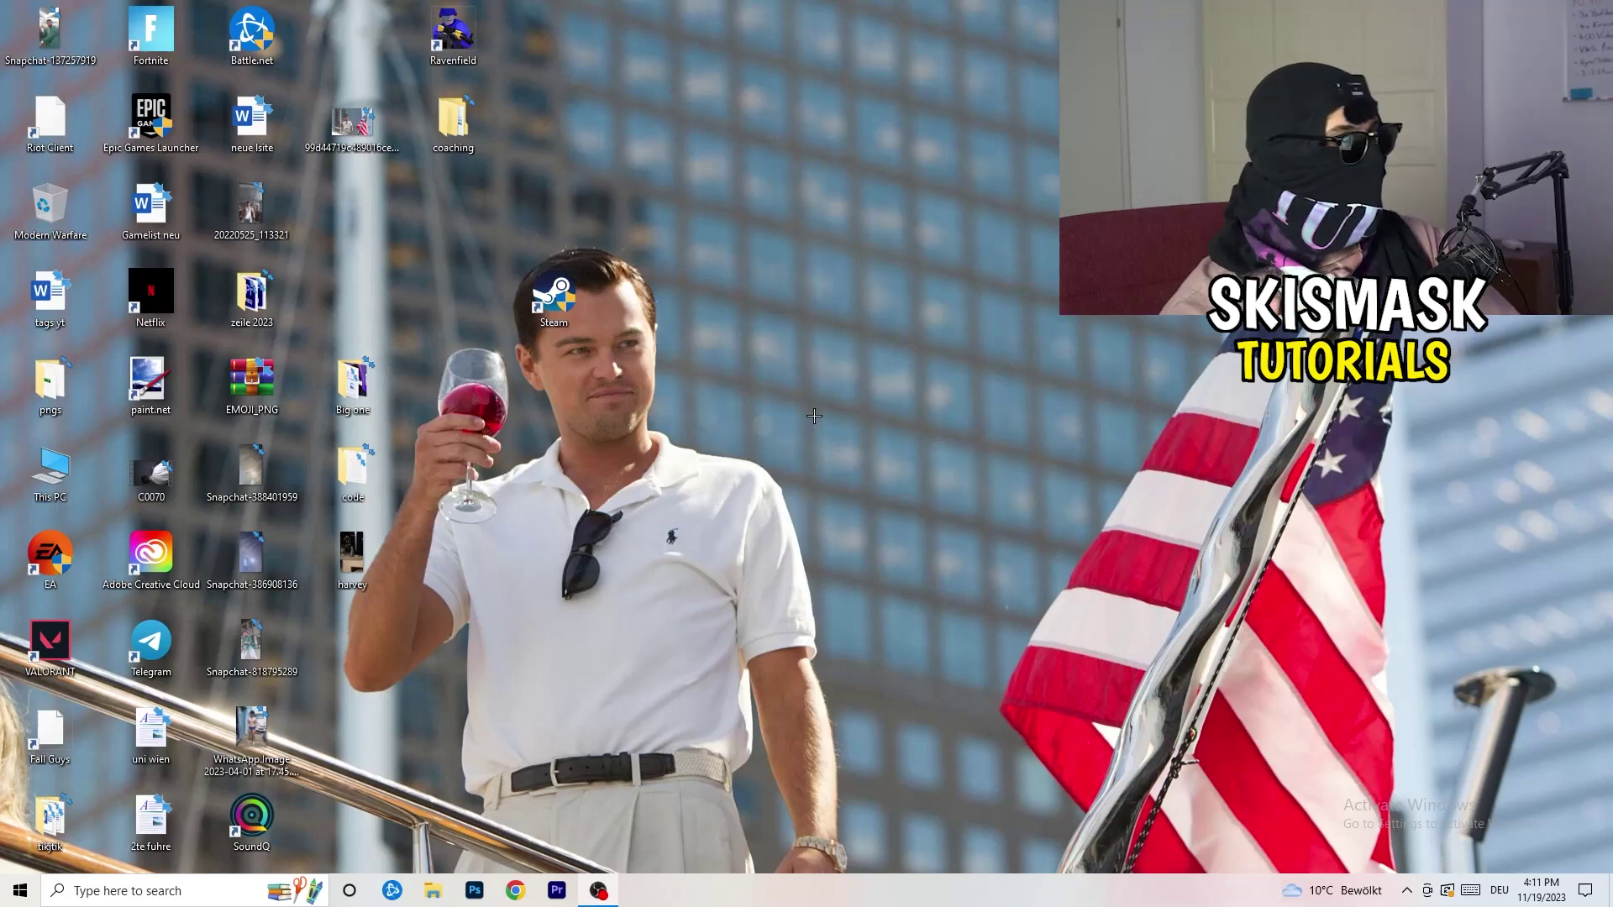
Step: Launch NVIDIA Control Panel from the desktop context menu, opening Adjust Image Settings with Preview
{"action": "right_click", "coordinate": [792, 370]}
{"action": "right_click", "coordinate": [922, 271]}
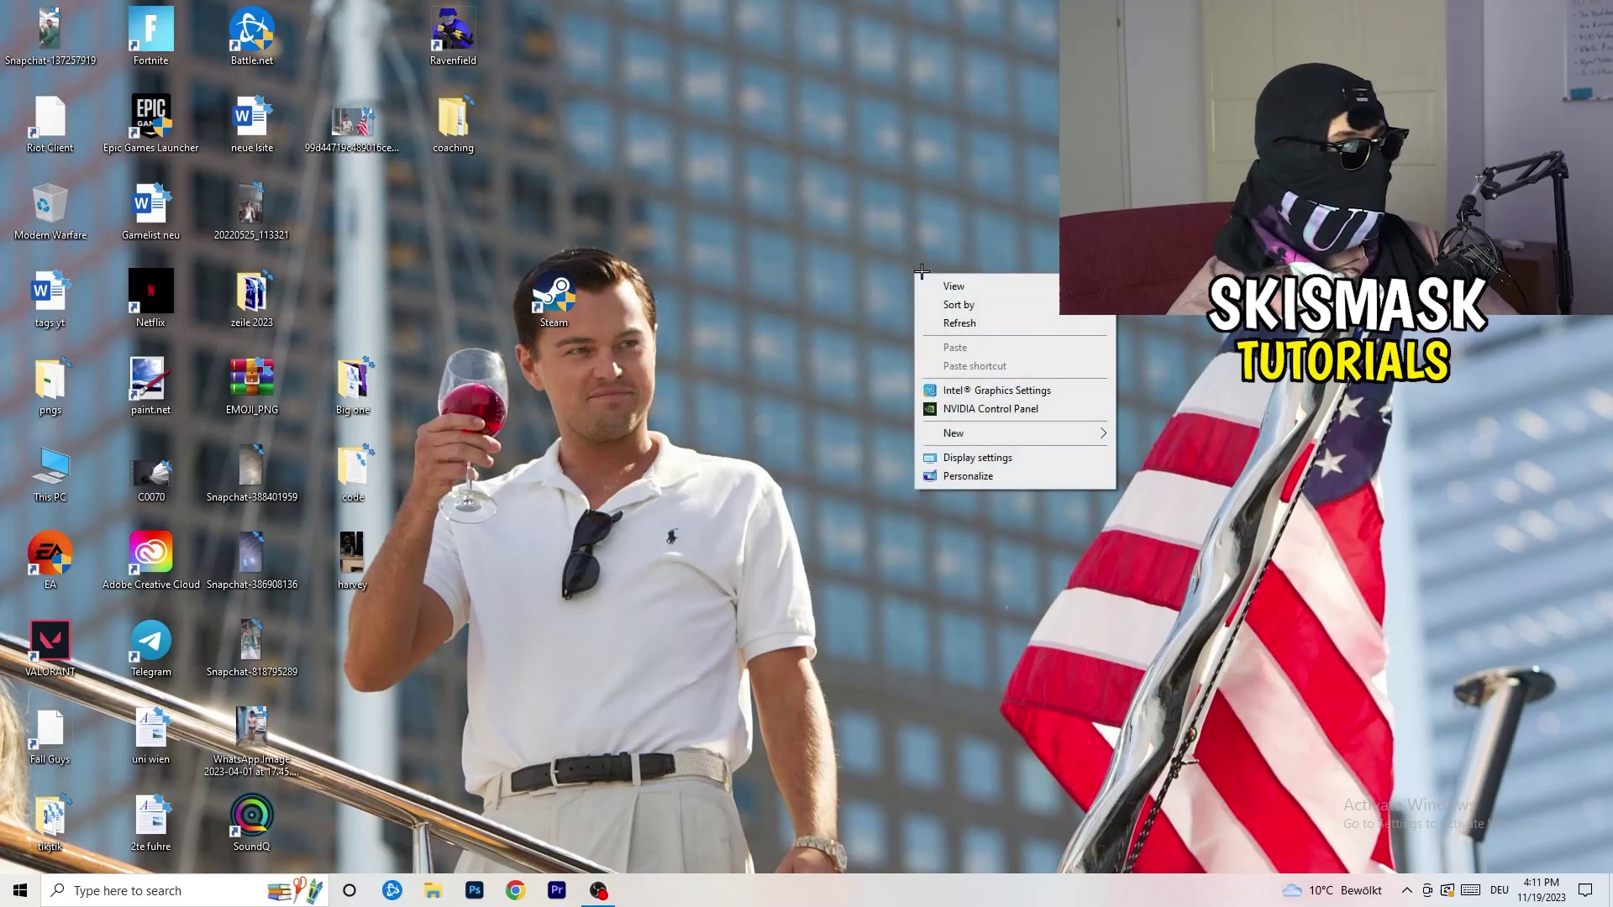
{"action": "left_click", "coordinate": [1008, 408]}
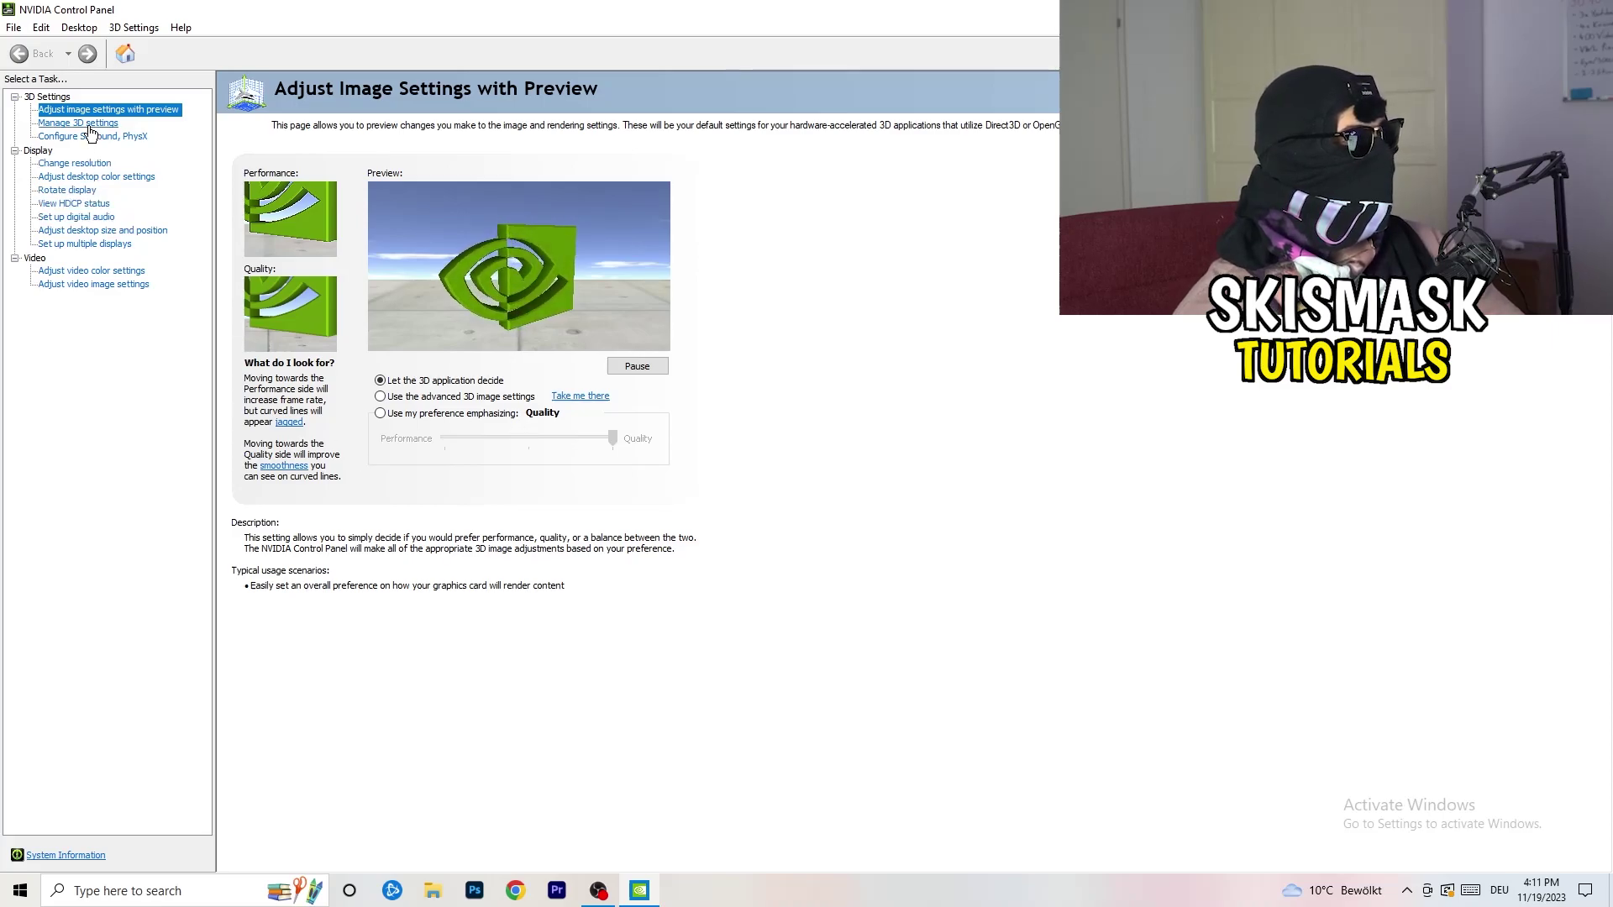
Step: Confirm Change resolution shows native 1920 × 1080 at 60Hz, then close NVIDIA Control Panel
{"action": "left_click", "coordinate": [61, 165]}
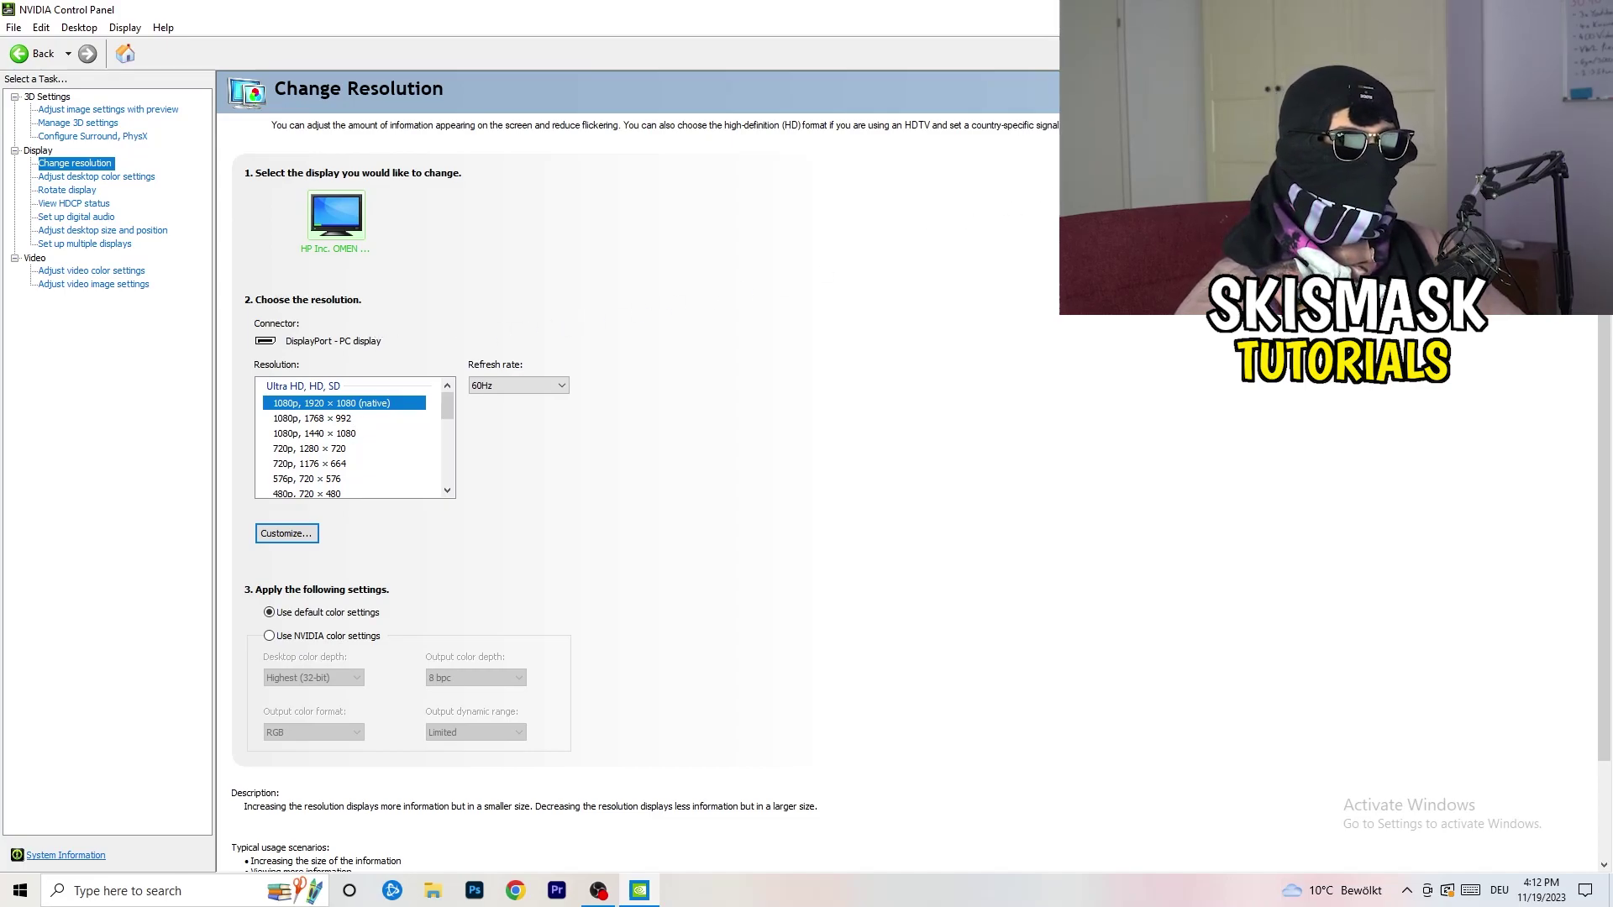
{"action": "key", "text": "alt+F4"}
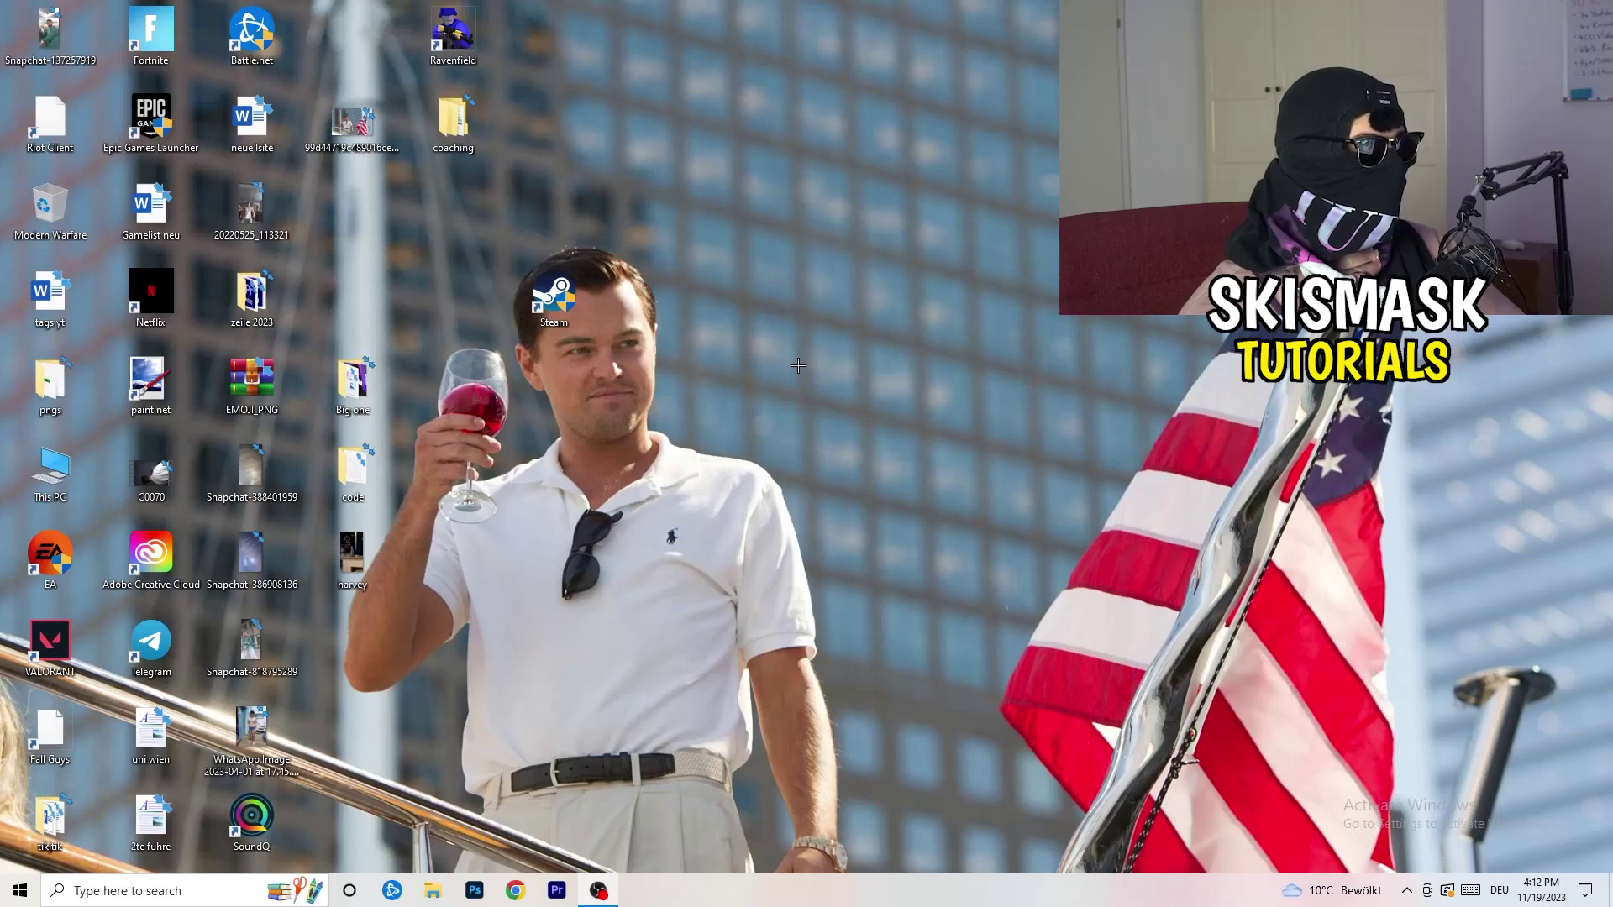
Step: Launch Settings from the Start menu and go to System > Display showing monitors 1 and 2
{"action": "key", "text": "super"}
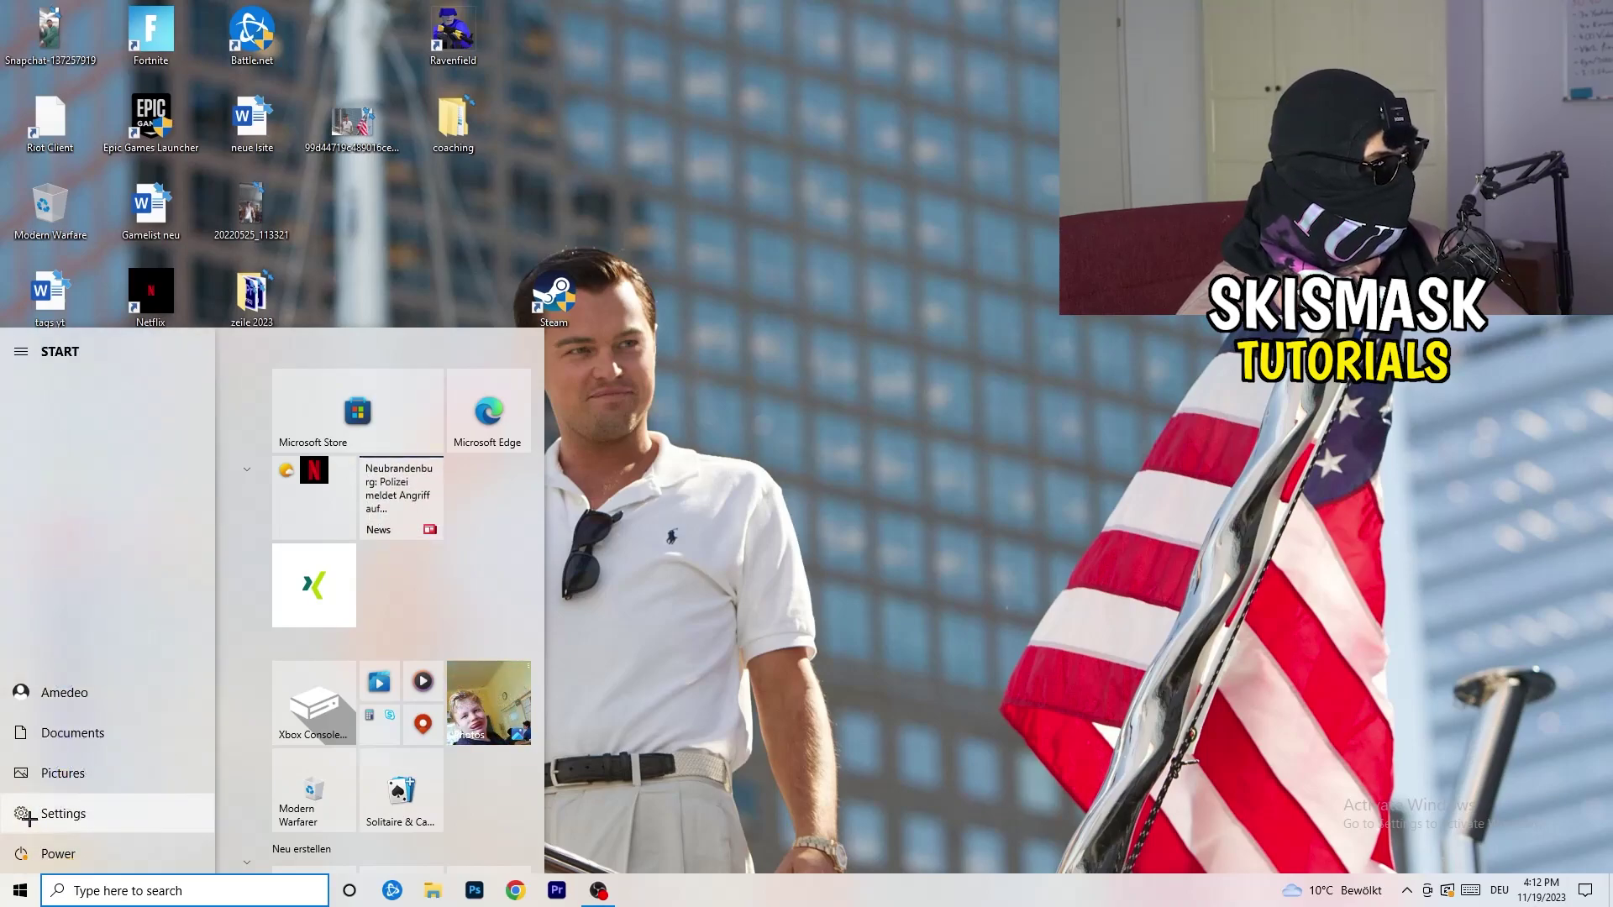
{"action": "left_click", "coordinate": [28, 815]}
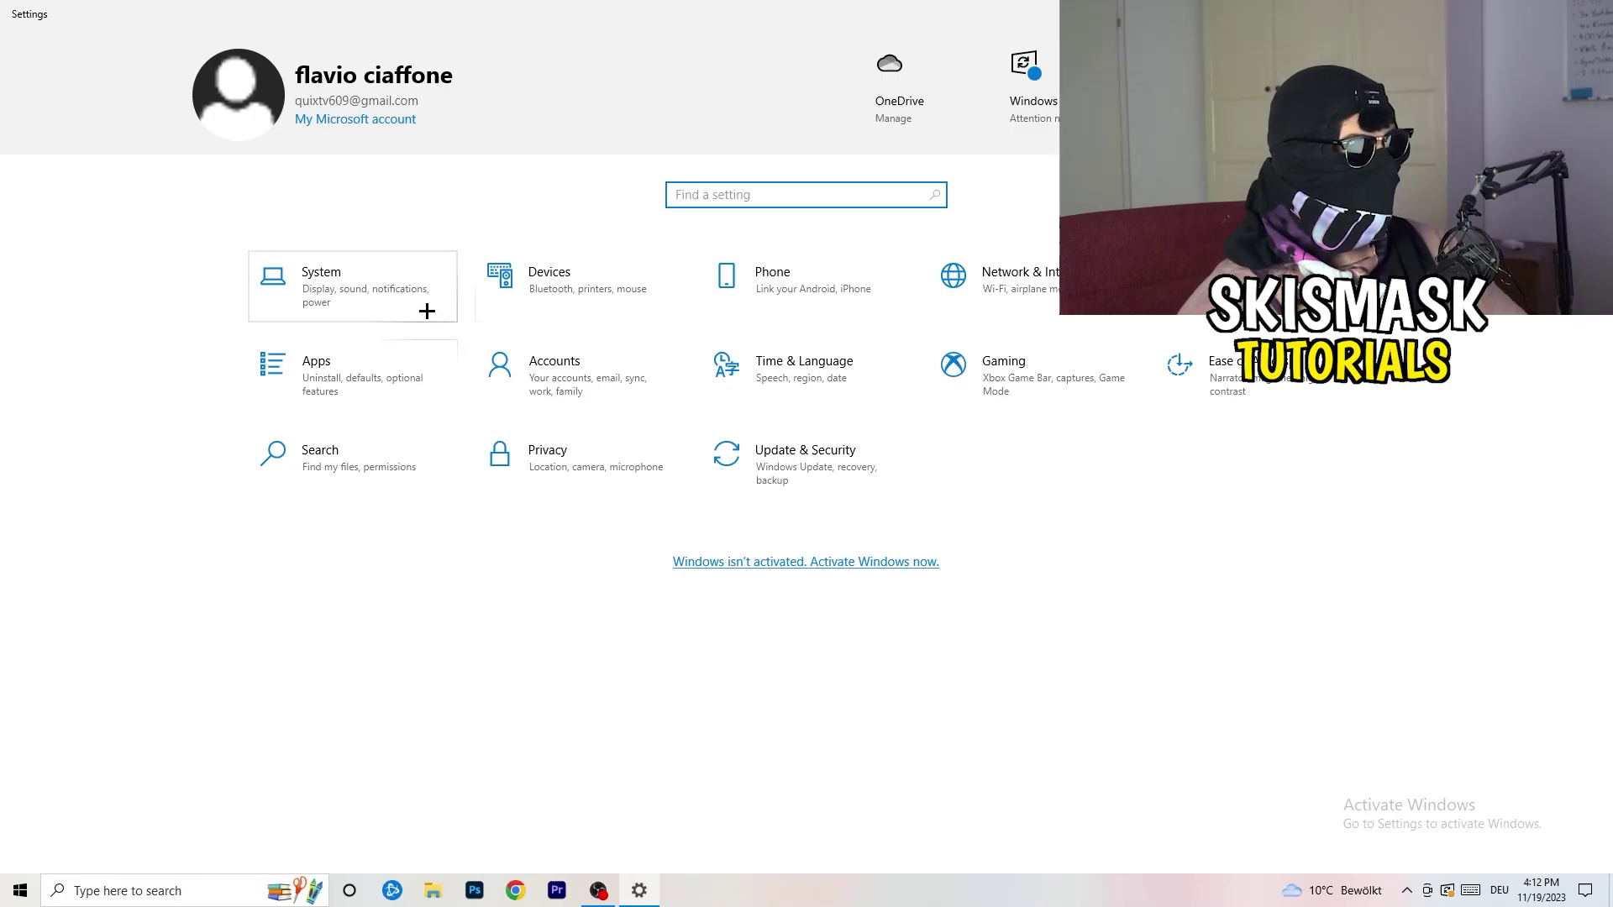
{"action": "left_click", "coordinate": [393, 288]}
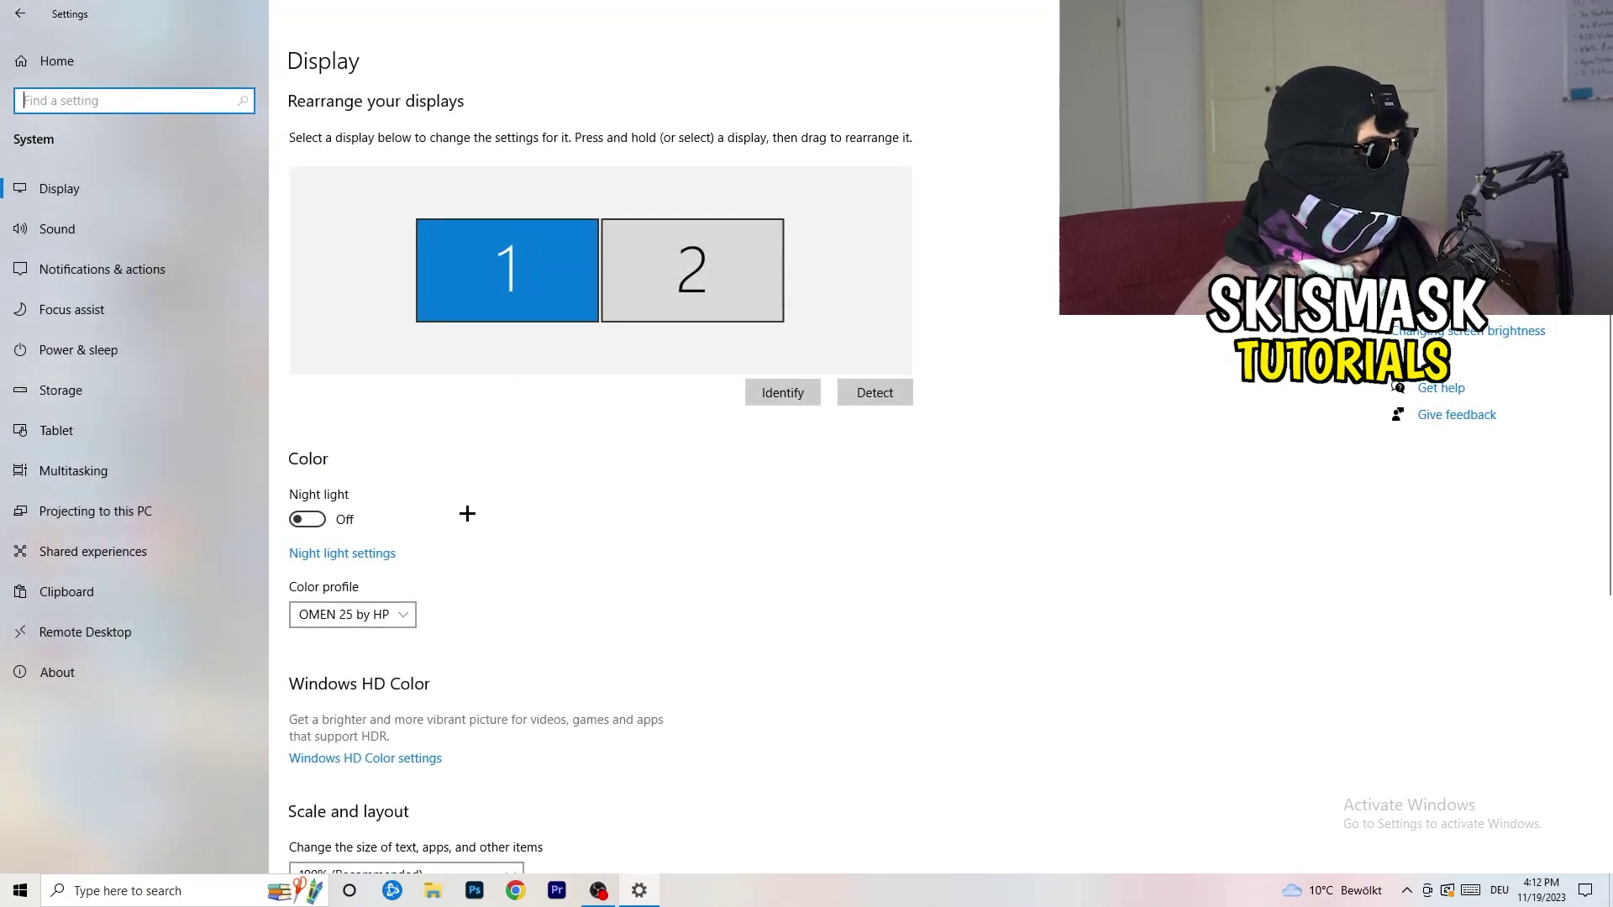
{"action": "left_click", "coordinate": [508, 77]}
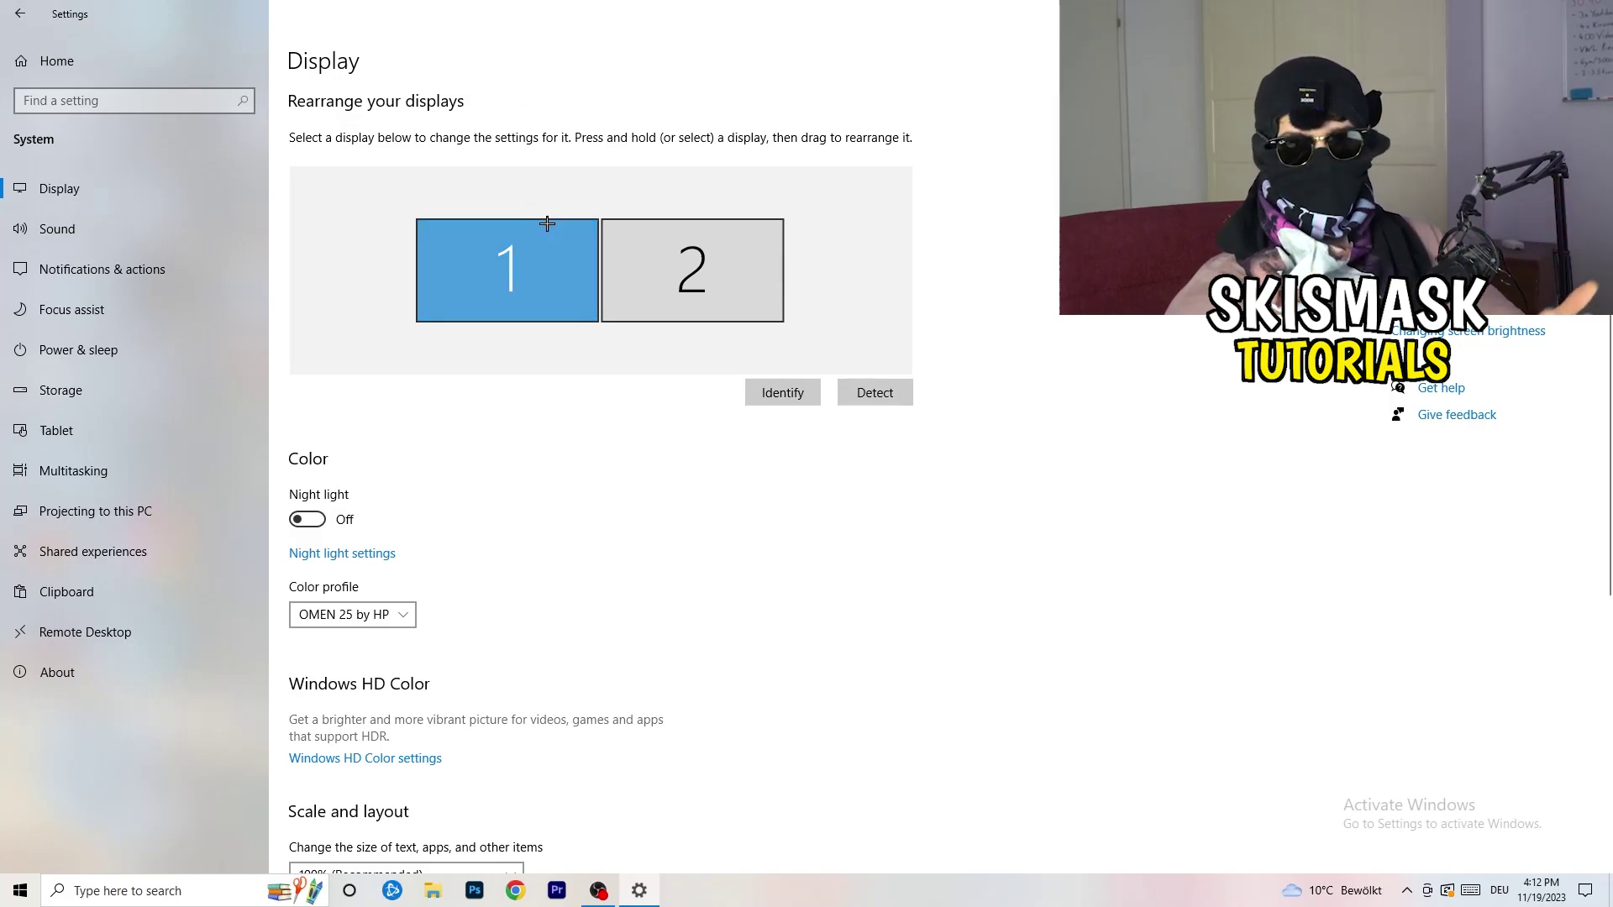
{"action": "scroll", "coordinate": [528, 402], "scroll_direction": "down", "scroll_amount": 5}
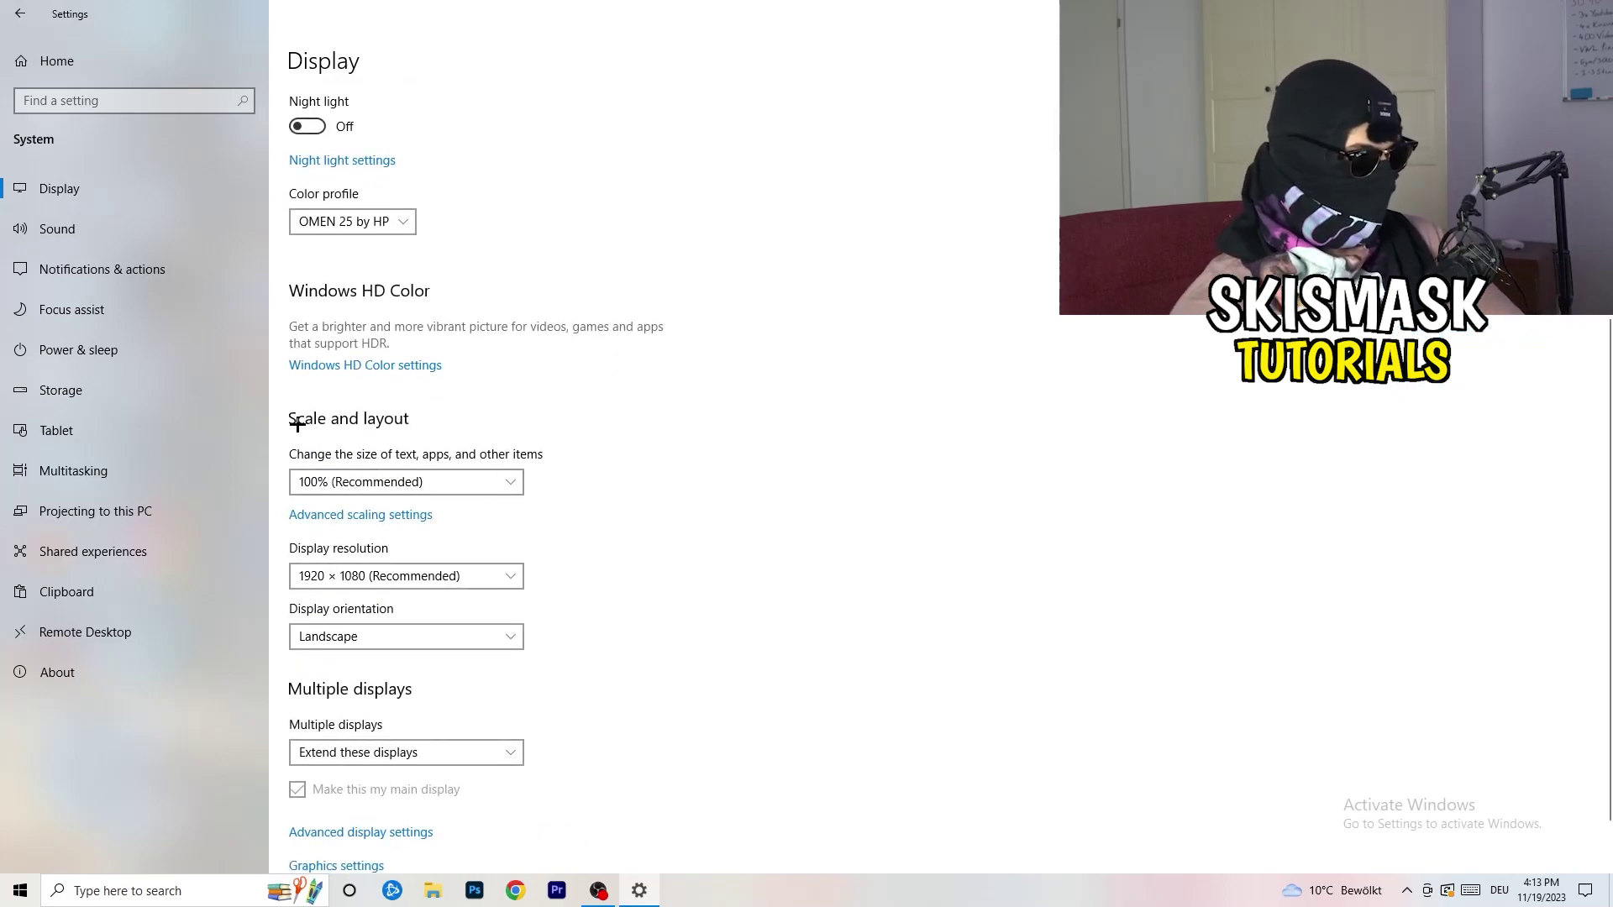
{"action": "left_click", "coordinate": [509, 482]}
{"action": "left_click", "coordinate": [837, 521]}
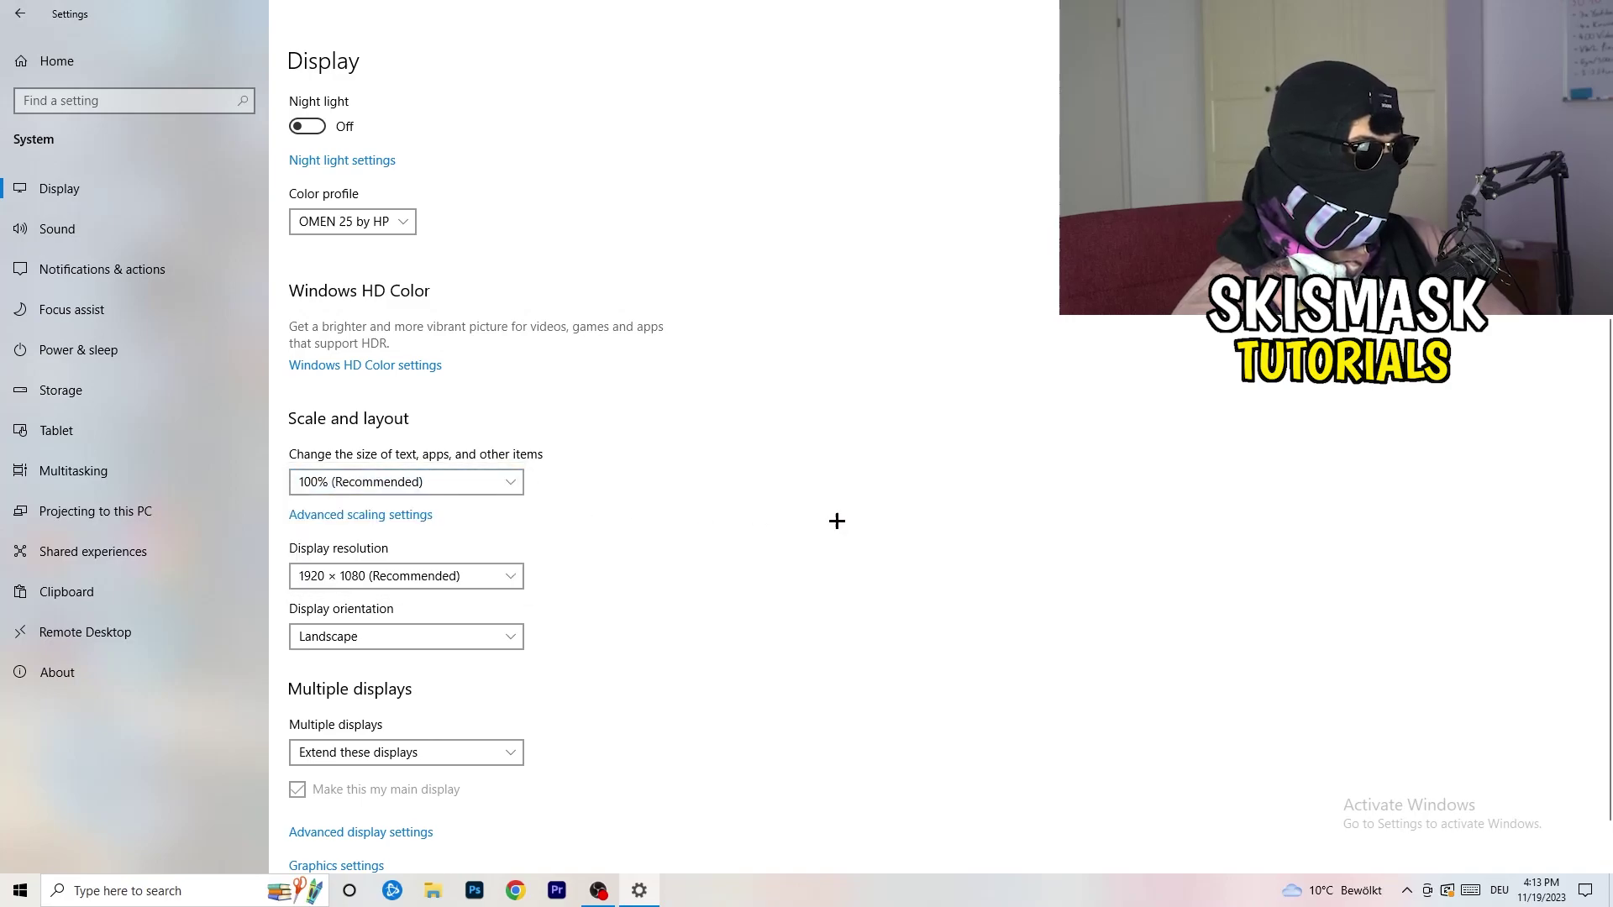
{"action": "left_click", "coordinate": [489, 483]}
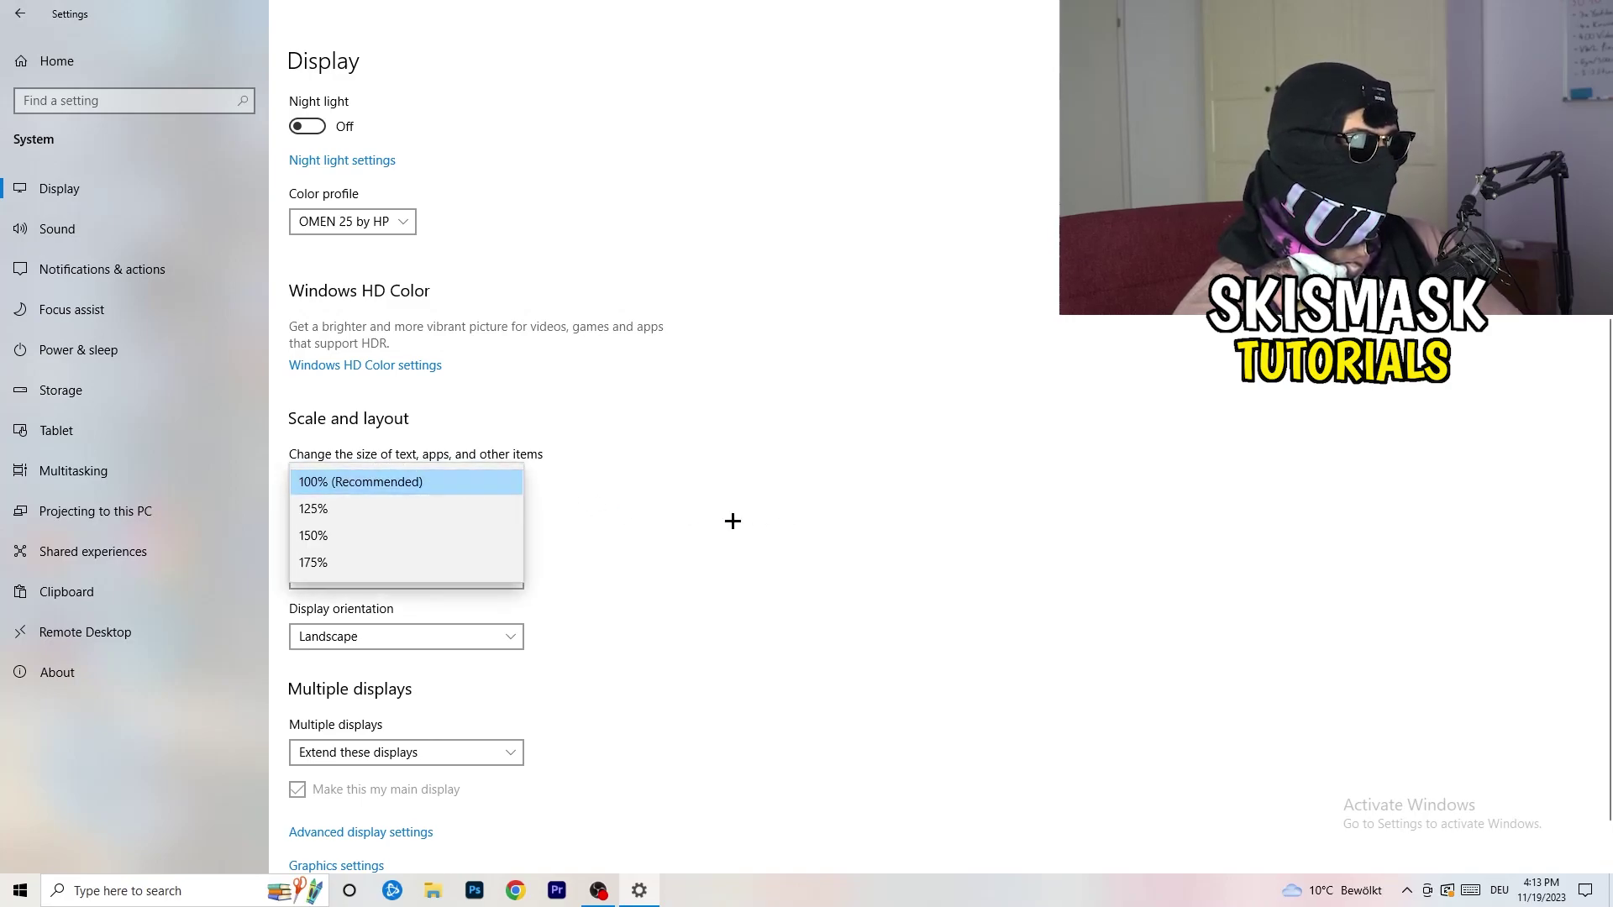
{"action": "left_click", "coordinate": [733, 520]}
{"action": "scroll", "coordinate": [722, 517], "scroll_direction": "down", "scroll_amount": 1}
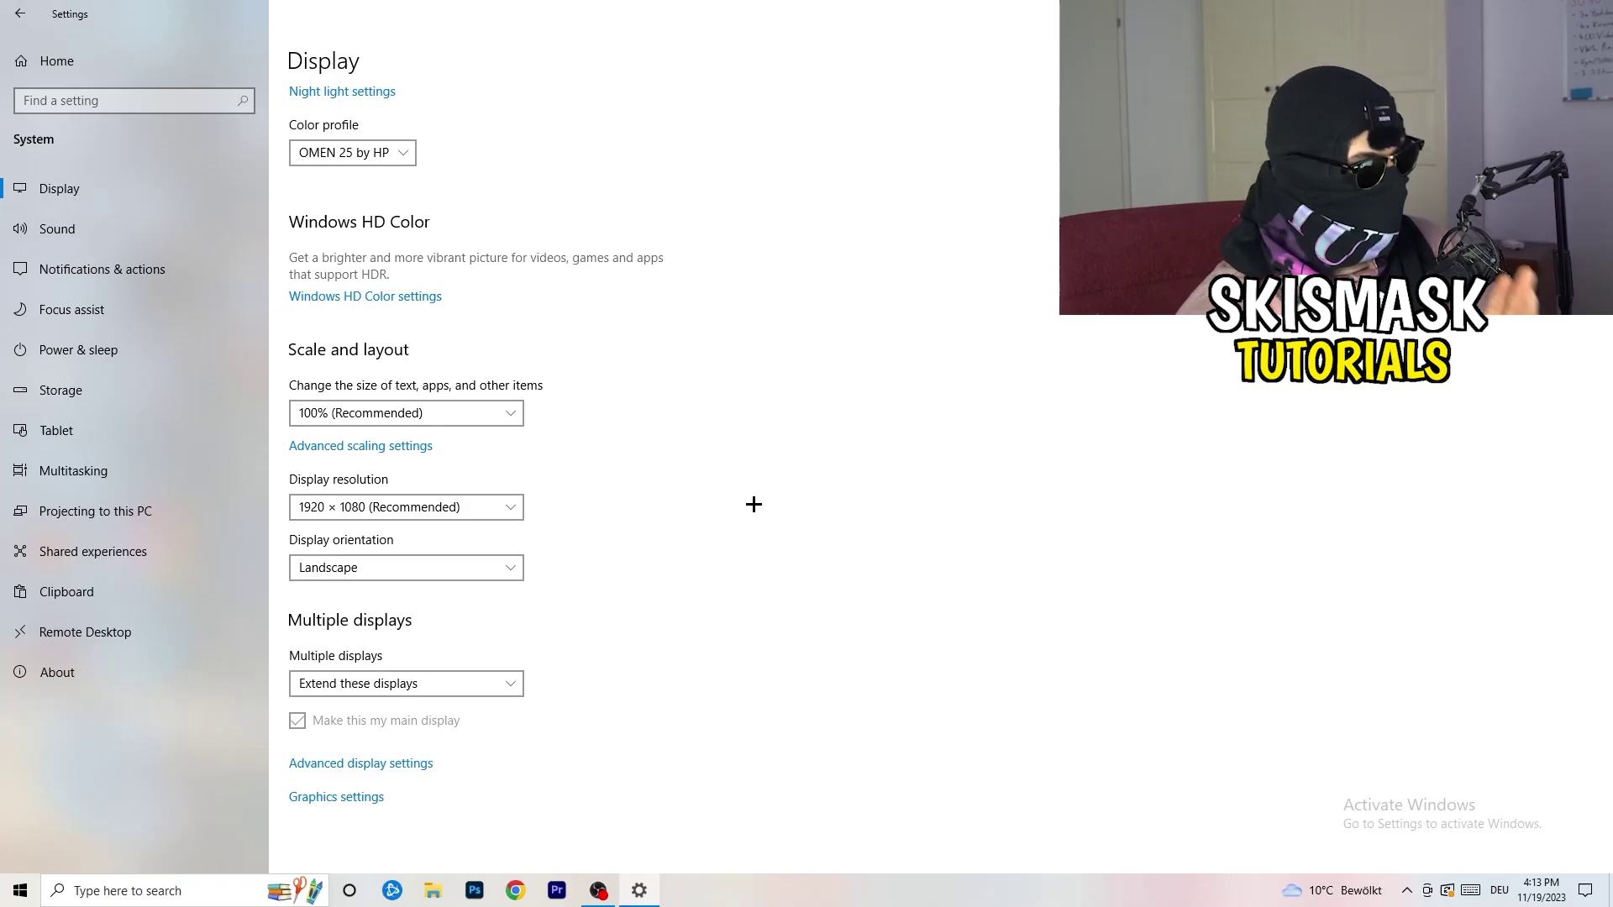
{"action": "left_click", "coordinate": [509, 507]}
{"action": "left_click", "coordinate": [634, 471]}
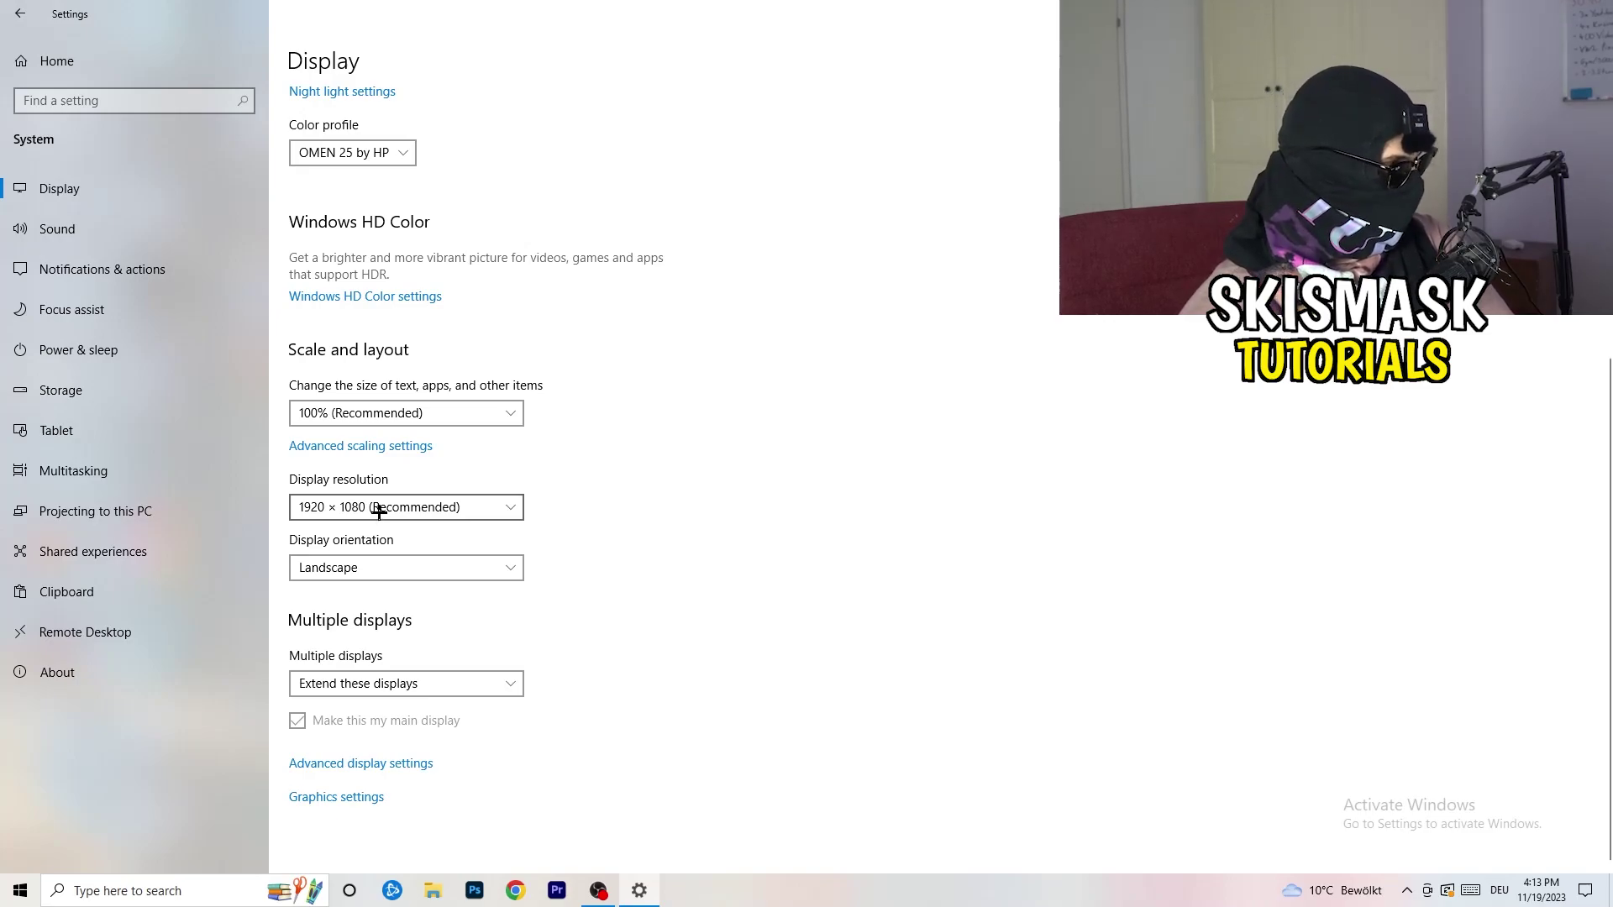
Step: Go to Power & sleep and review the power plans, keeping Balanced (recommended) active
{"action": "left_click", "coordinate": [92, 351]}
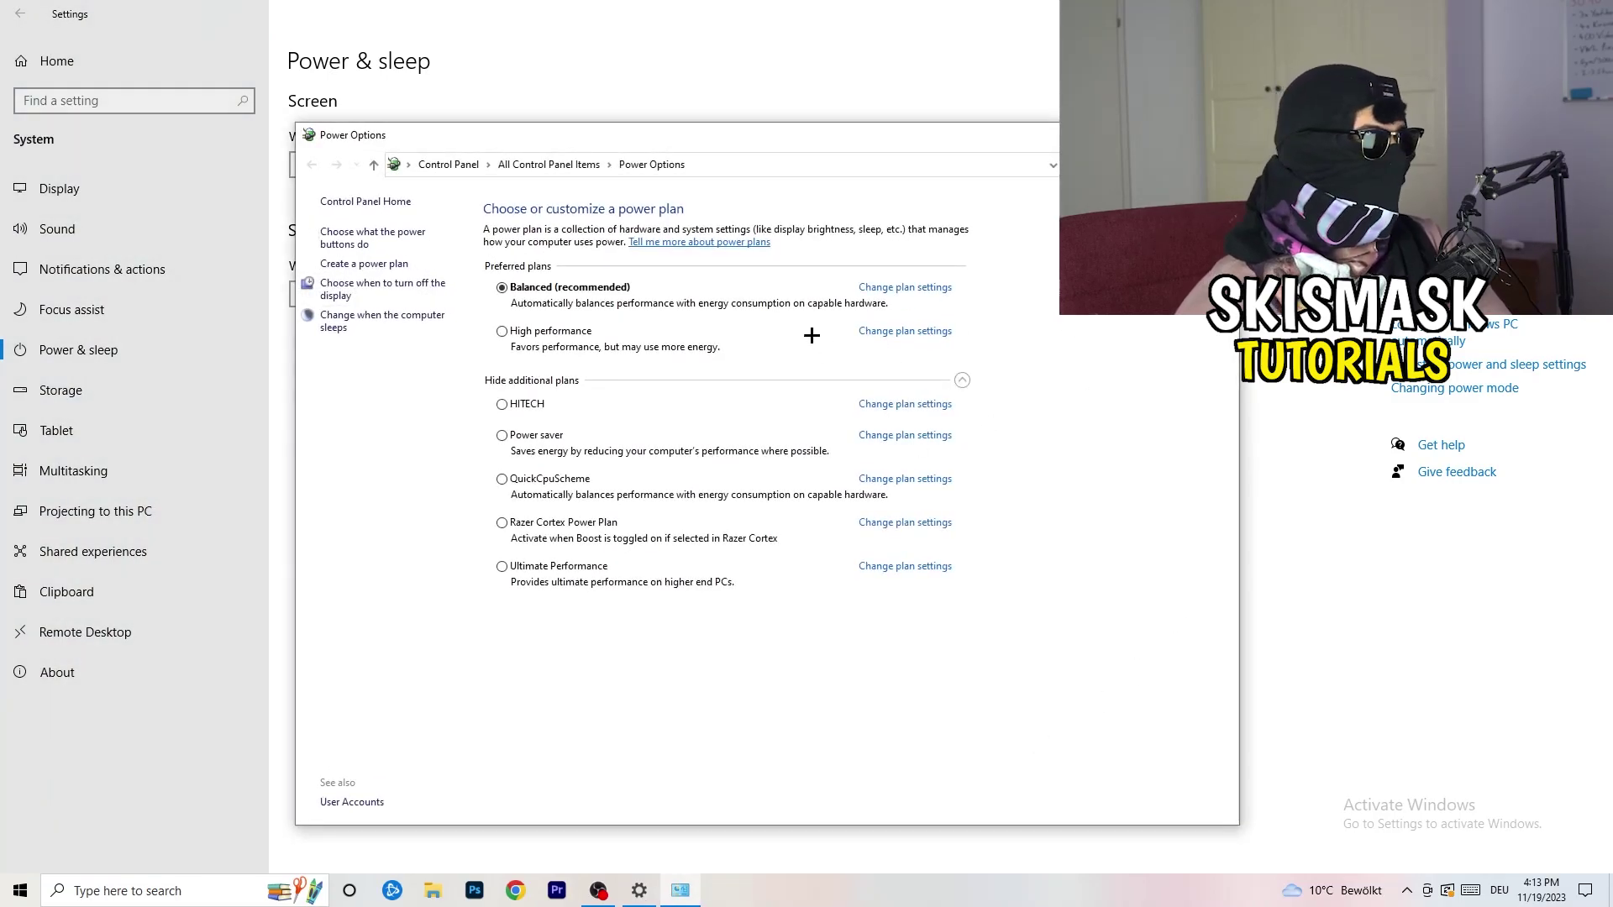
{"action": "left_click", "coordinate": [962, 382]}
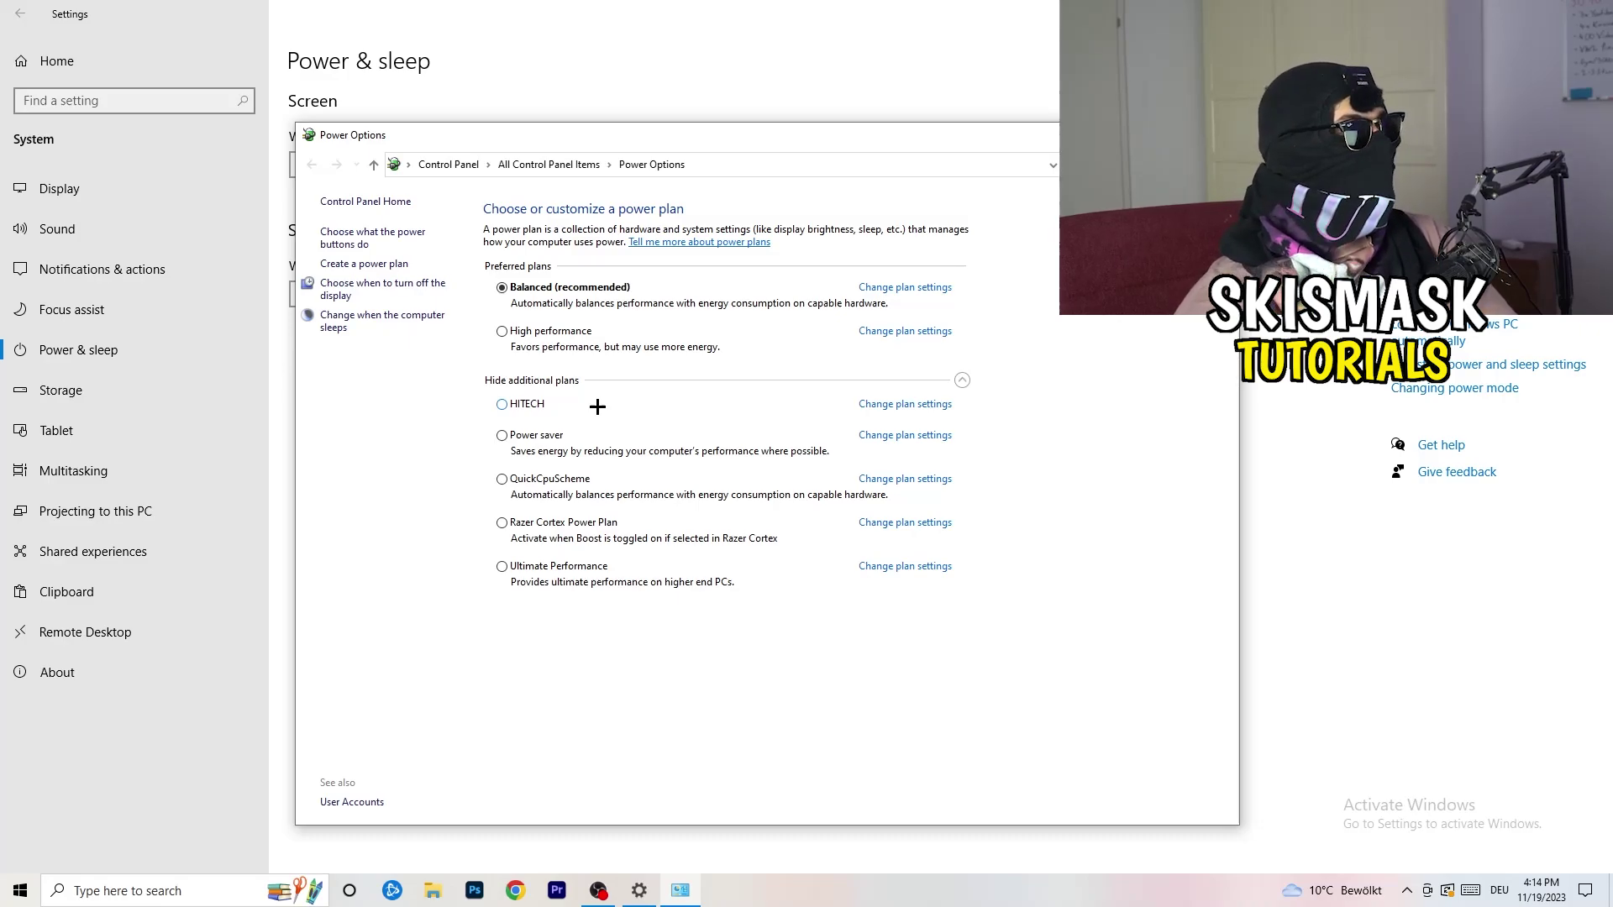
Step: Close Power Options, open Storage Sense configuration and keep it running every week
{"action": "left_click", "coordinate": [1220, 134]}
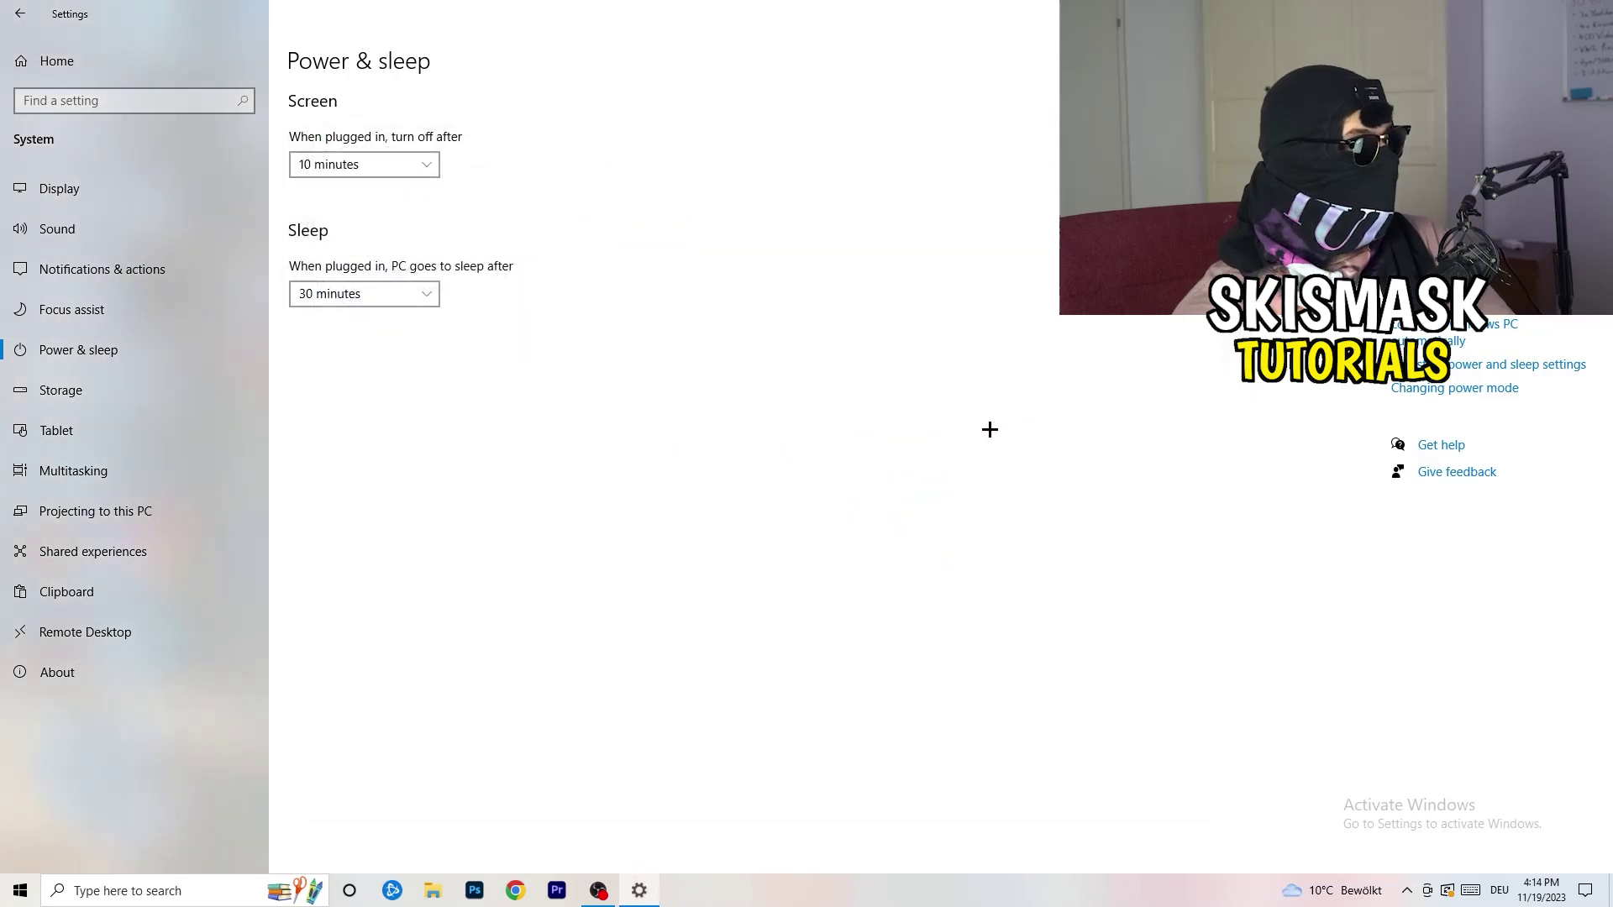
{"action": "left_click", "coordinate": [163, 400]}
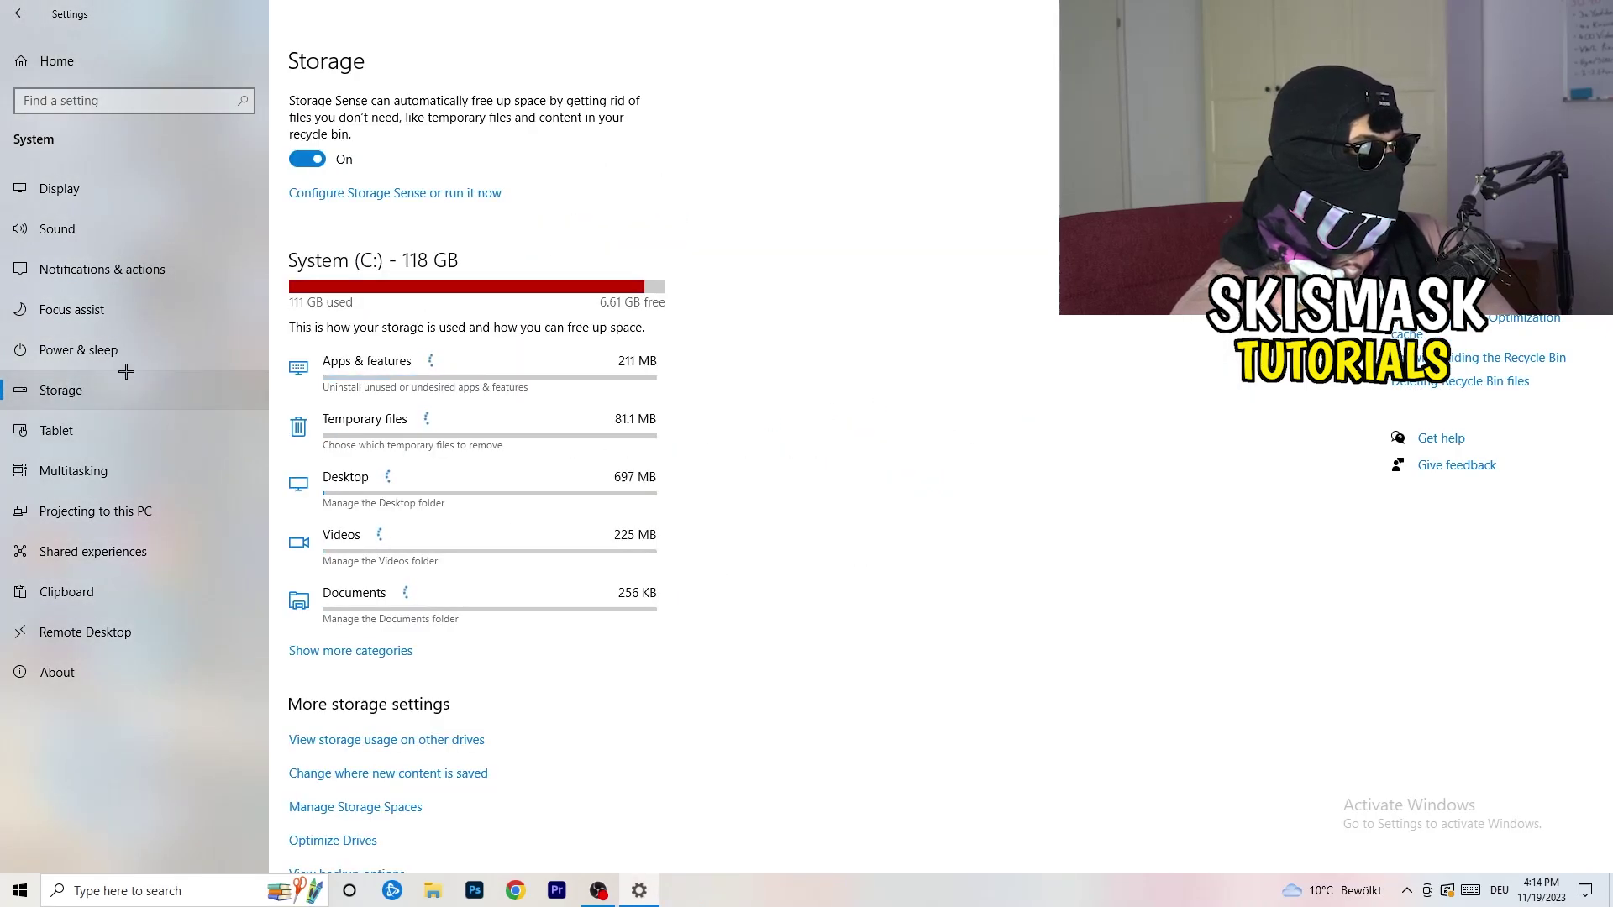
{"action": "left_click", "coordinate": [380, 195]}
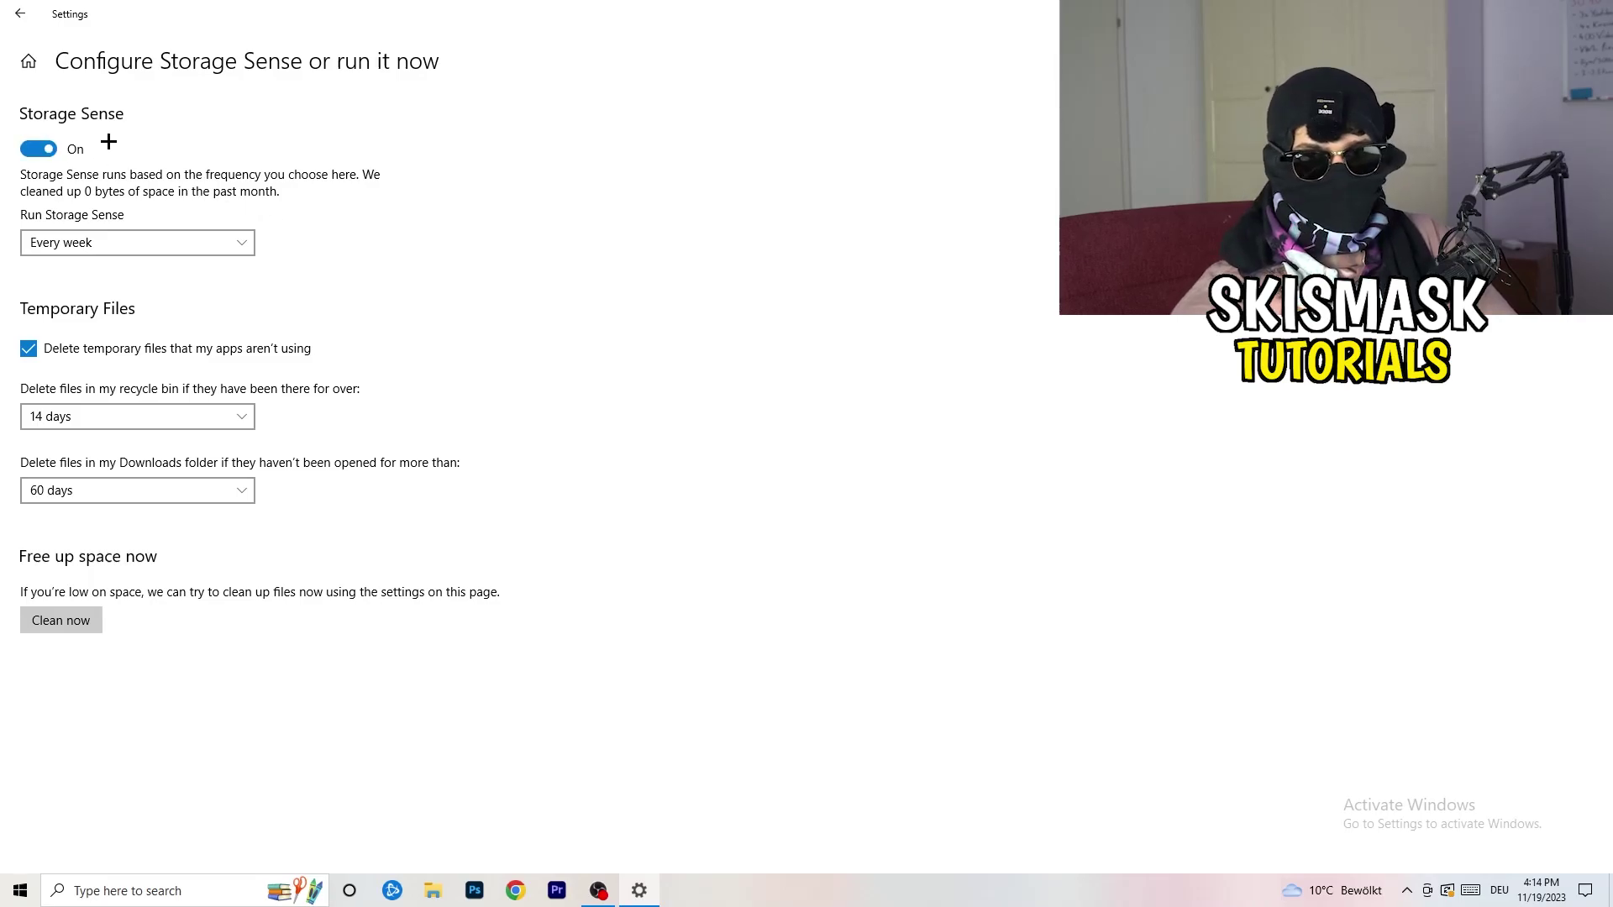
{"action": "left_click", "coordinate": [127, 240]}
{"action": "left_click", "coordinate": [386, 246]}
{"action": "left_click", "coordinate": [119, 242]}
{"action": "left_click", "coordinate": [551, 235]}
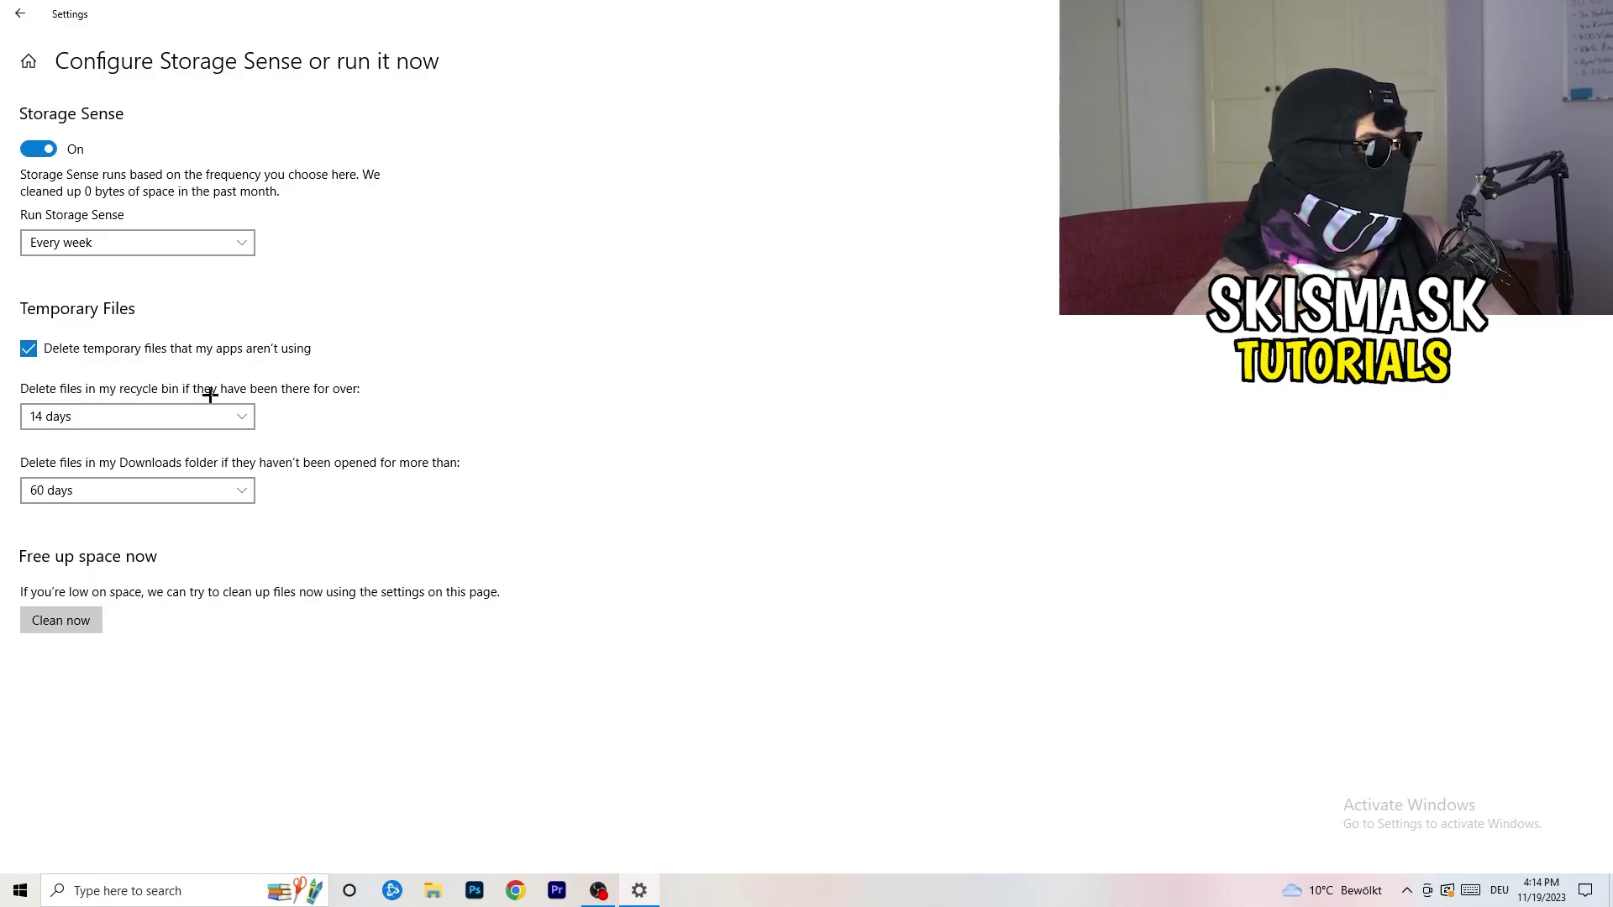
Step: Keep recycle bin cleanup at 14 days and Downloads cleanup at 60 days
{"action": "left_click", "coordinate": [239, 416]}
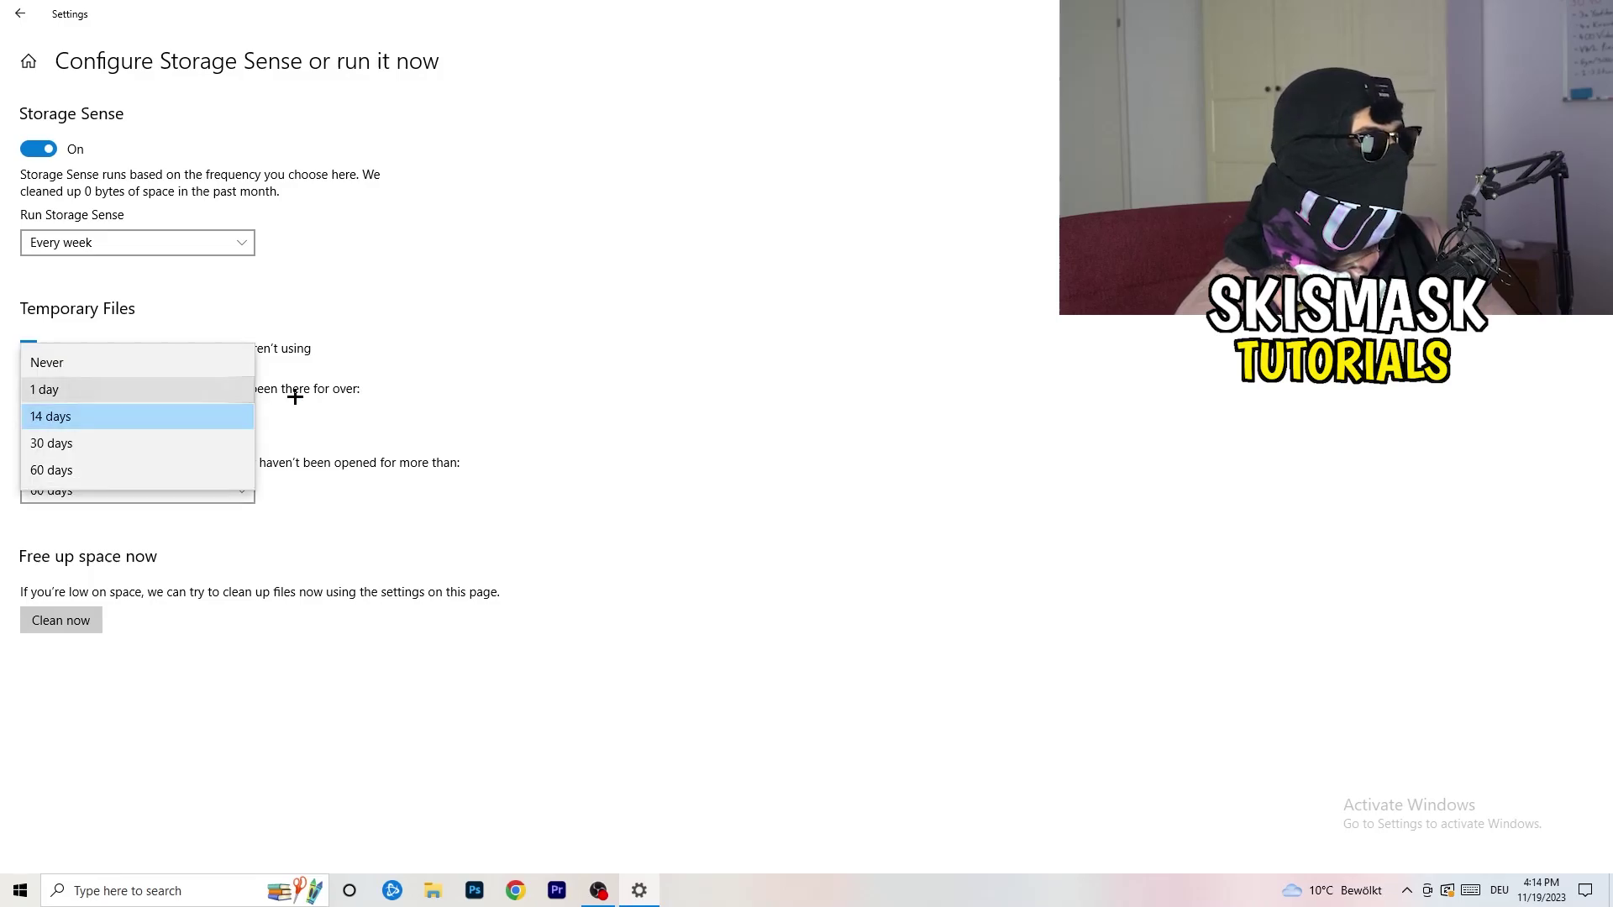
{"action": "left_click", "coordinate": [793, 337]}
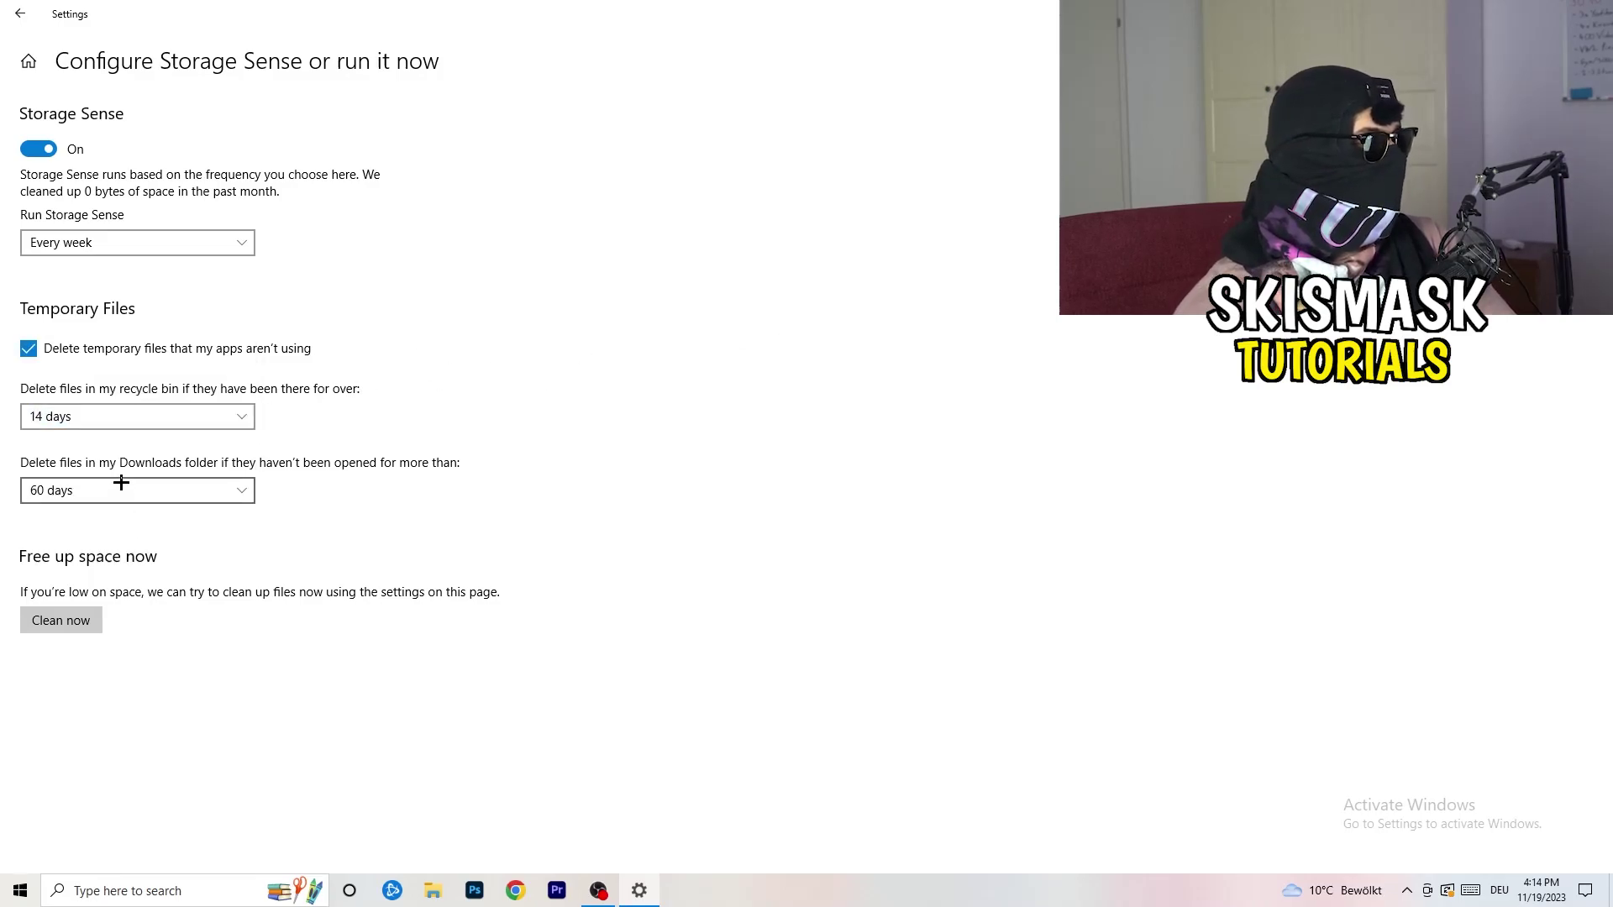
{"action": "left_click", "coordinate": [217, 489]}
{"action": "left_click", "coordinate": [767, 379]}
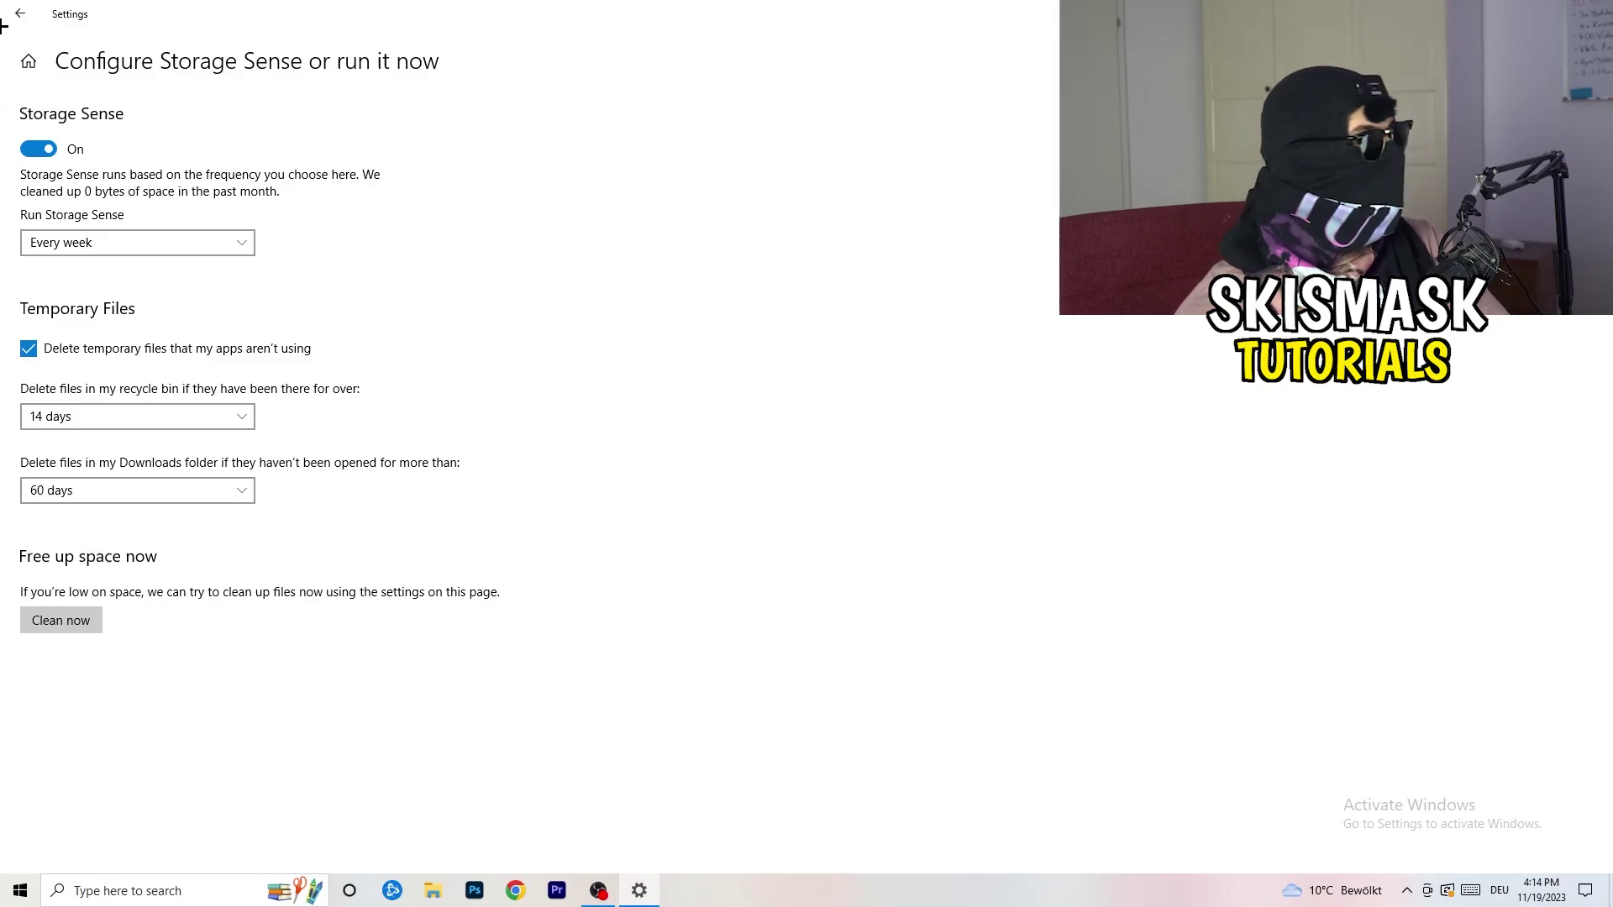
{"action": "left_click", "coordinate": [17, 12]}
Step: Return to Settings home and open Gaming > Captures, with background and audio recording off
{"action": "left_click", "coordinate": [11, 7]}
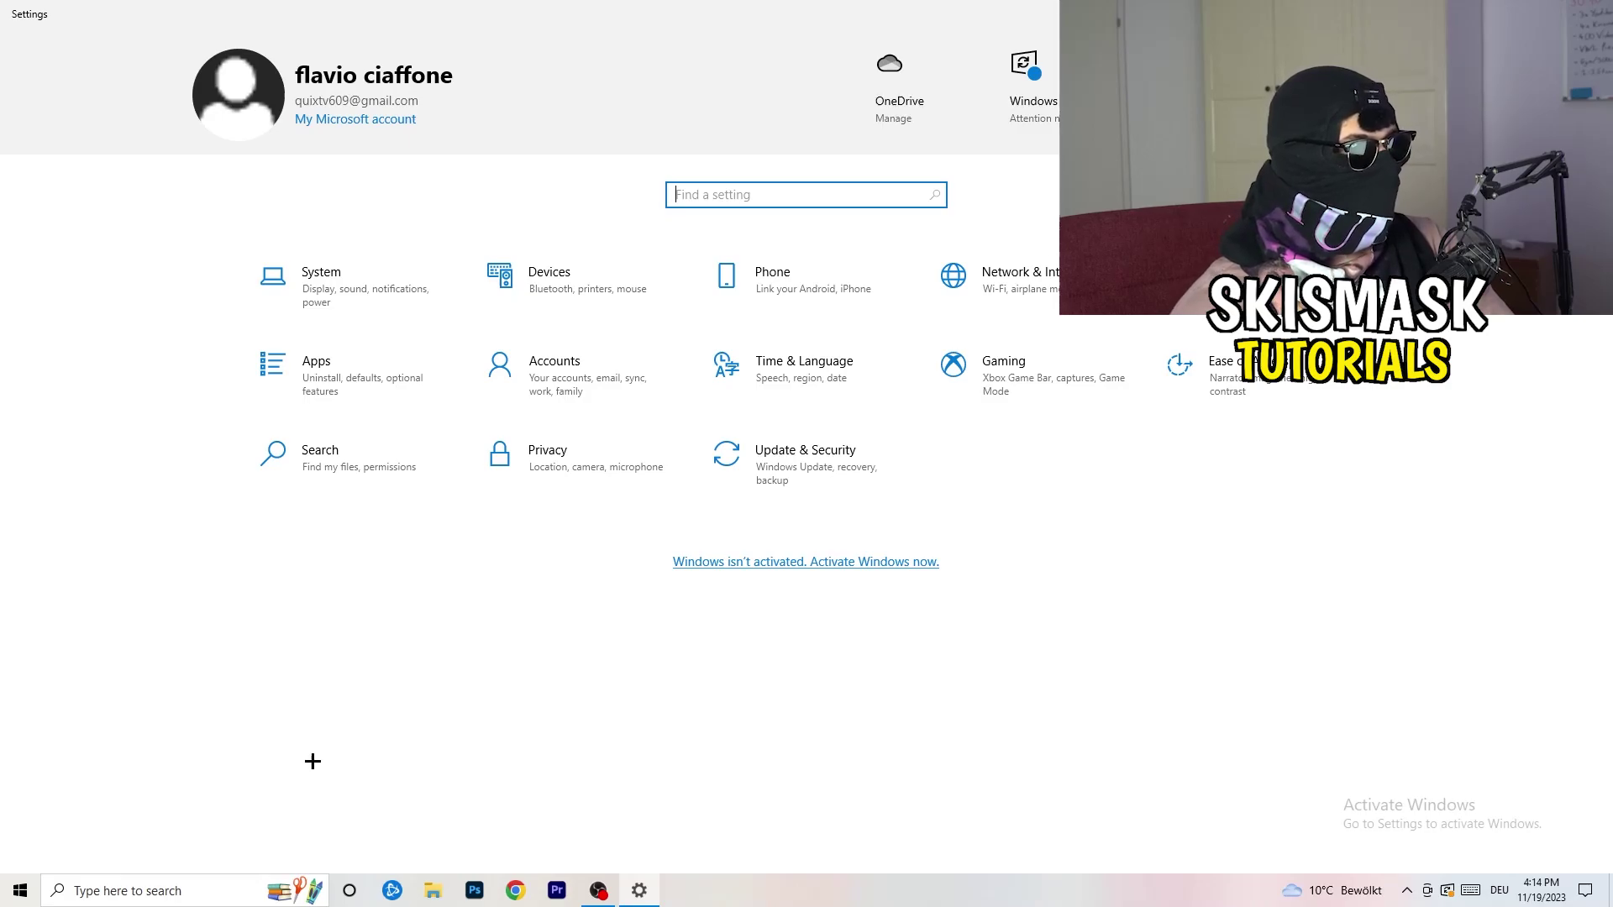
{"action": "left_click", "coordinate": [1068, 374]}
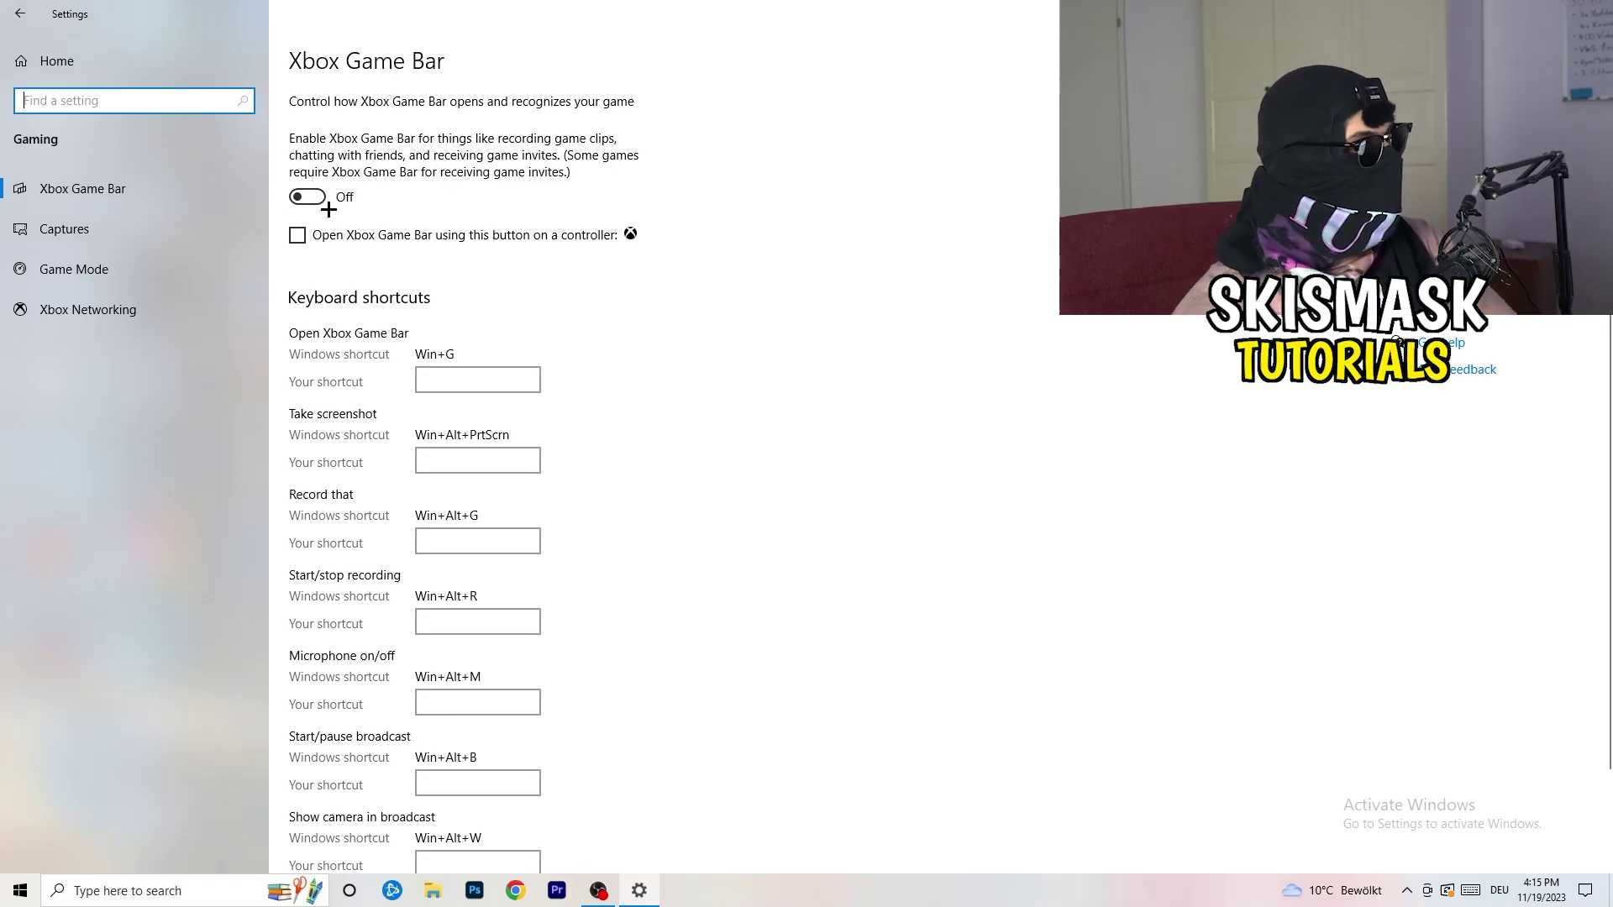
{"action": "left_click", "coordinate": [64, 229]}
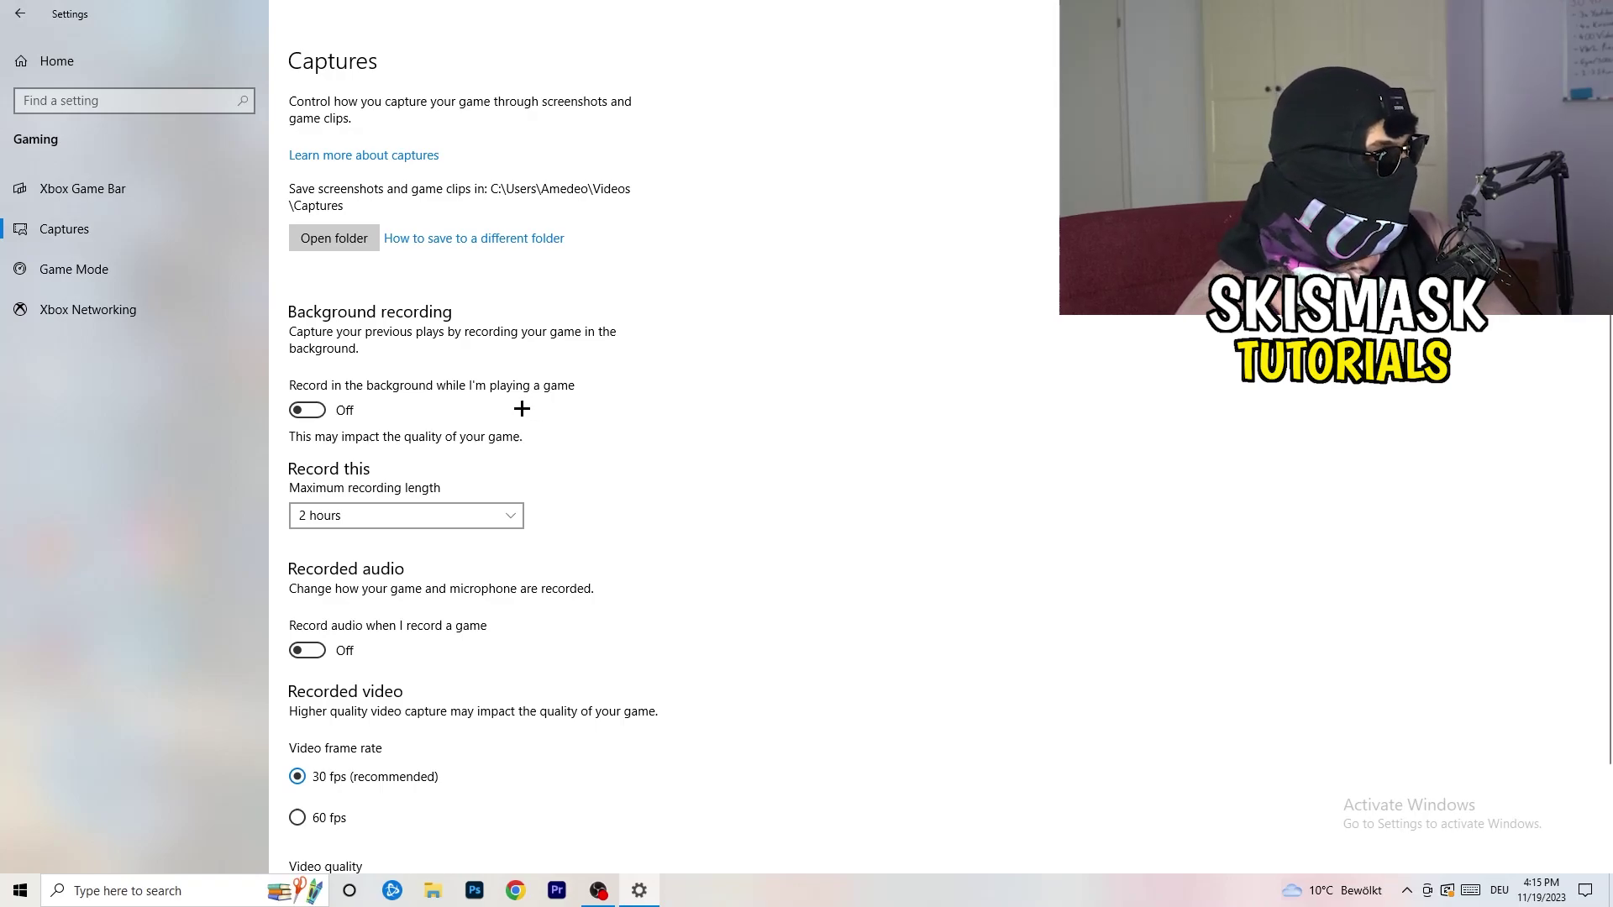
Step: Check that Game Mode is On, then close Settings
{"action": "scroll", "coordinate": [521, 410], "scroll_direction": "down", "scroll_amount": 2}
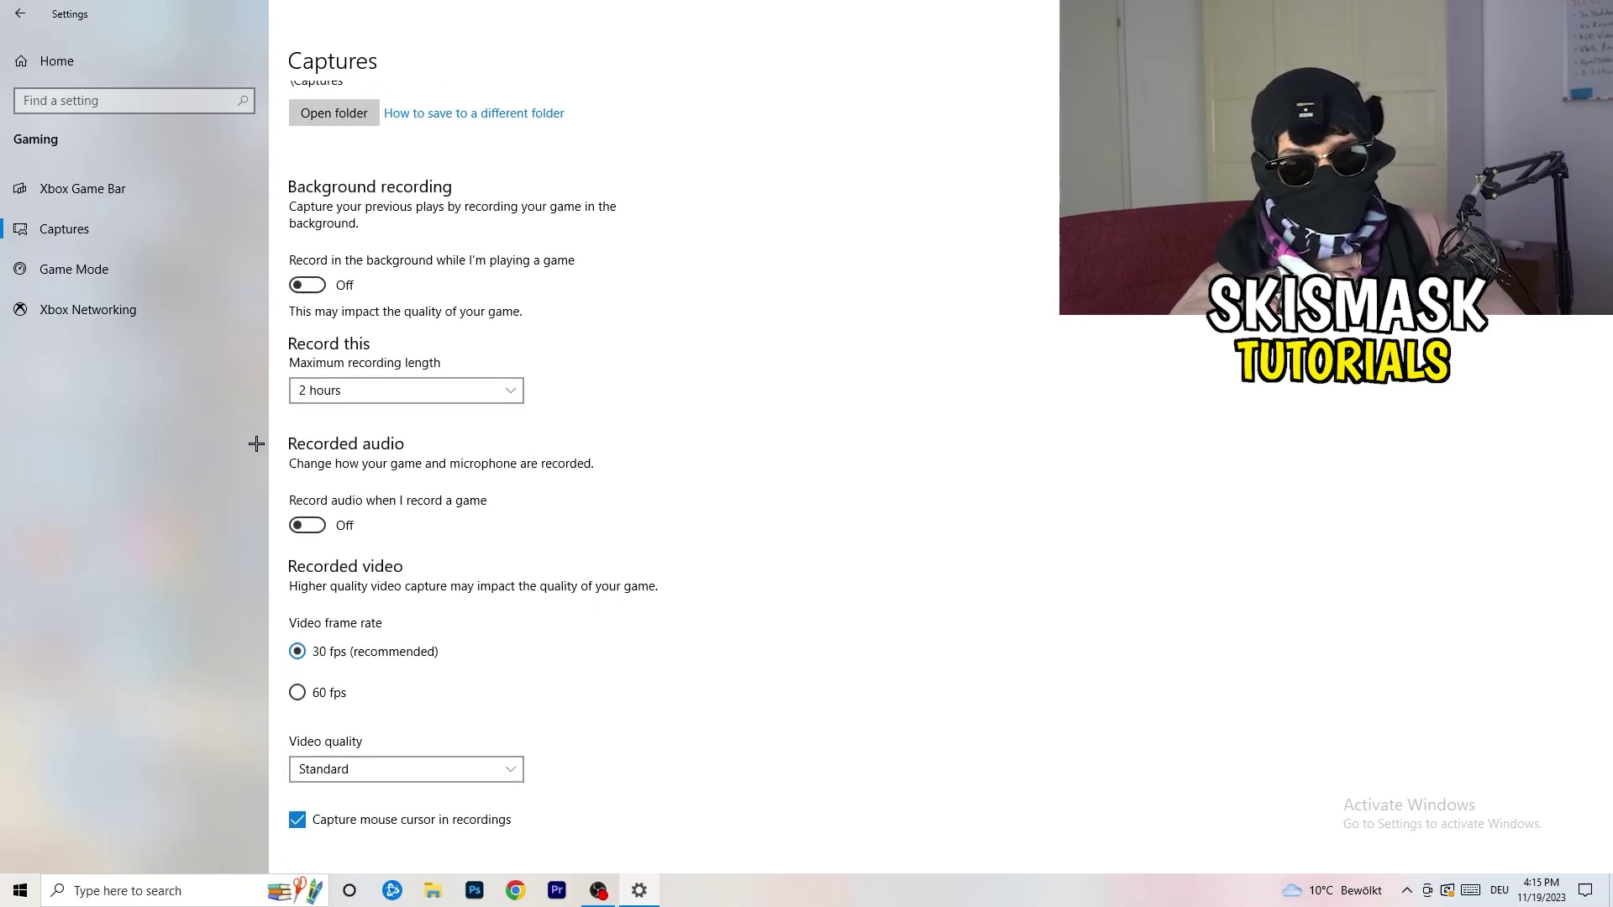
{"action": "left_click", "coordinate": [145, 281]}
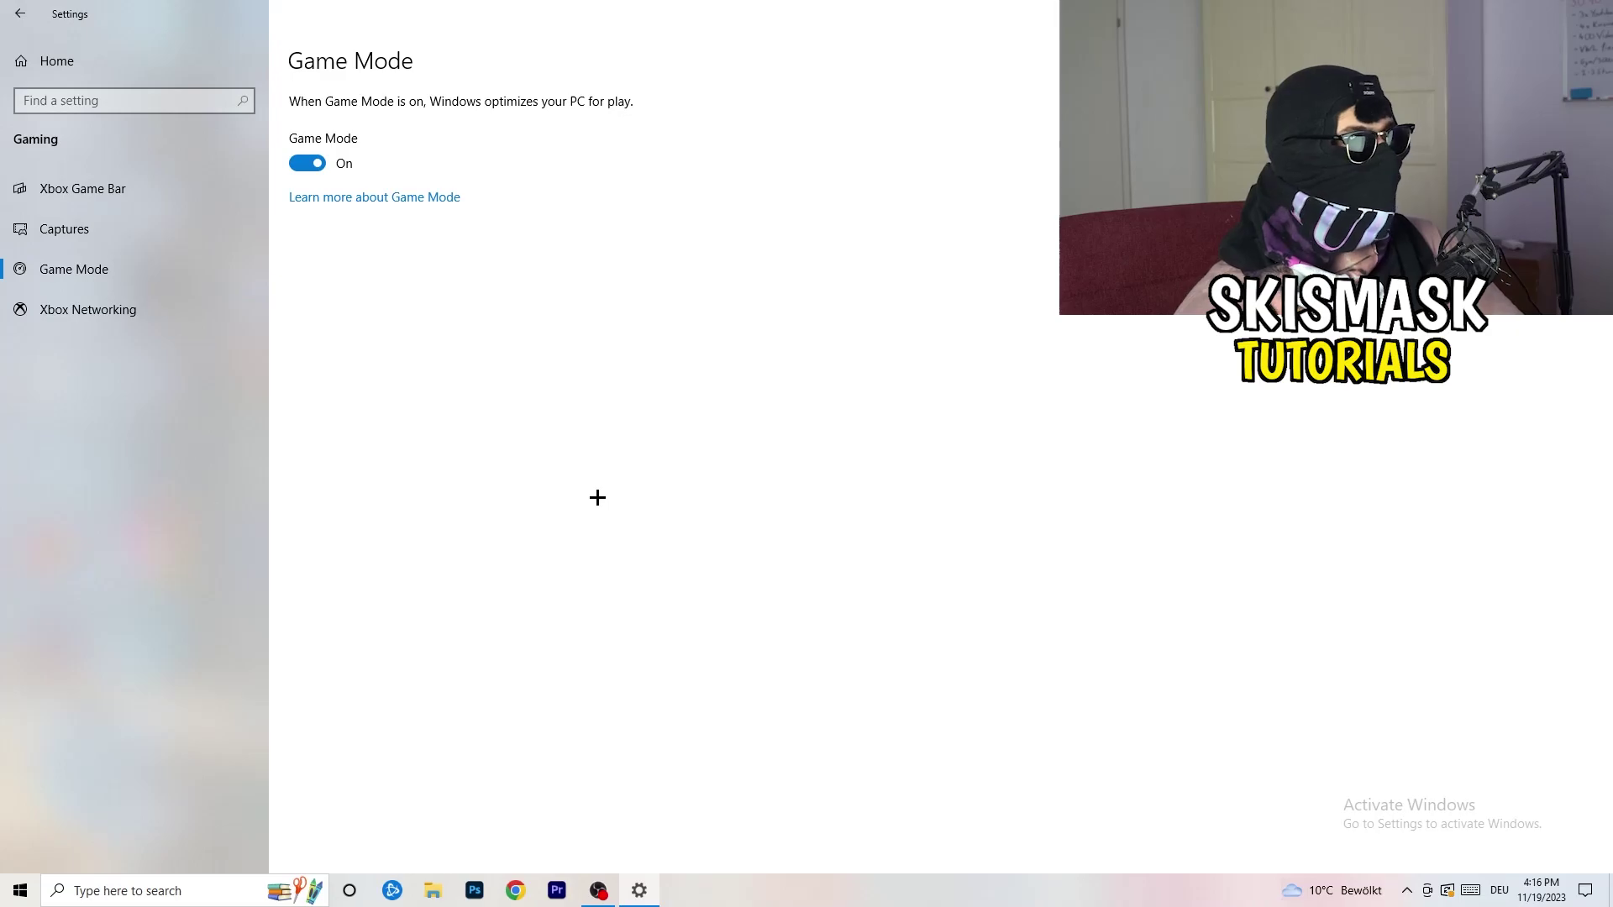
{"action": "key", "text": "alt+F4"}
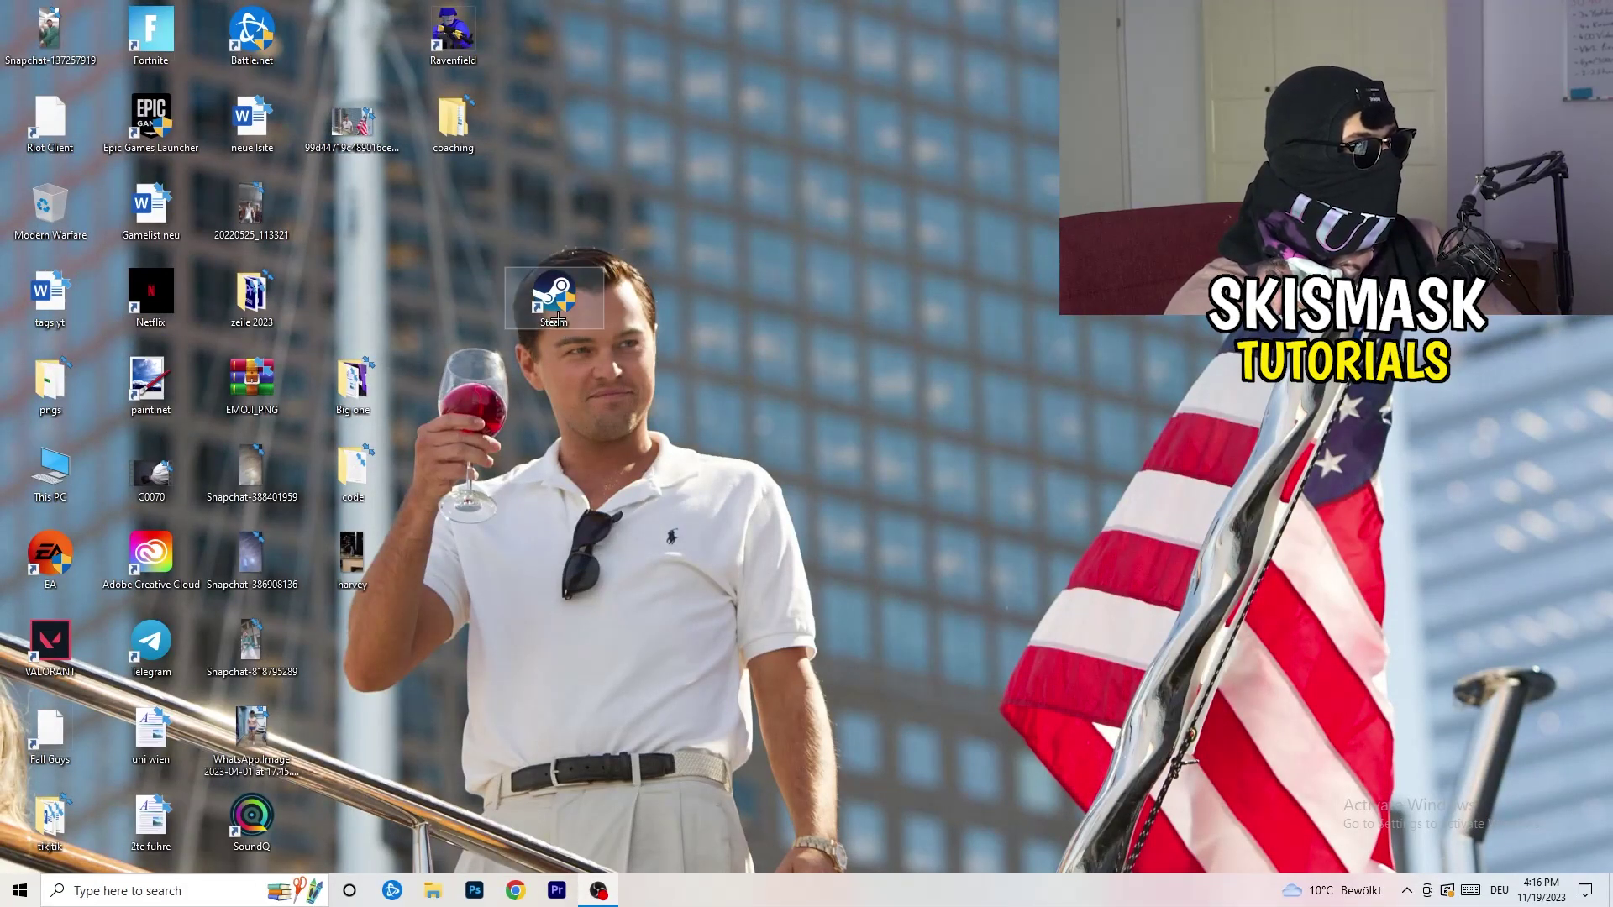
Step: Give the Steam shortcut Windows 8 compatibility mode with run as administrator, and apply
{"action": "left_click_drag", "start_coordinate": [559, 315], "coordinate": [756, 294]}
{"action": "right_click", "coordinate": [767, 294]}
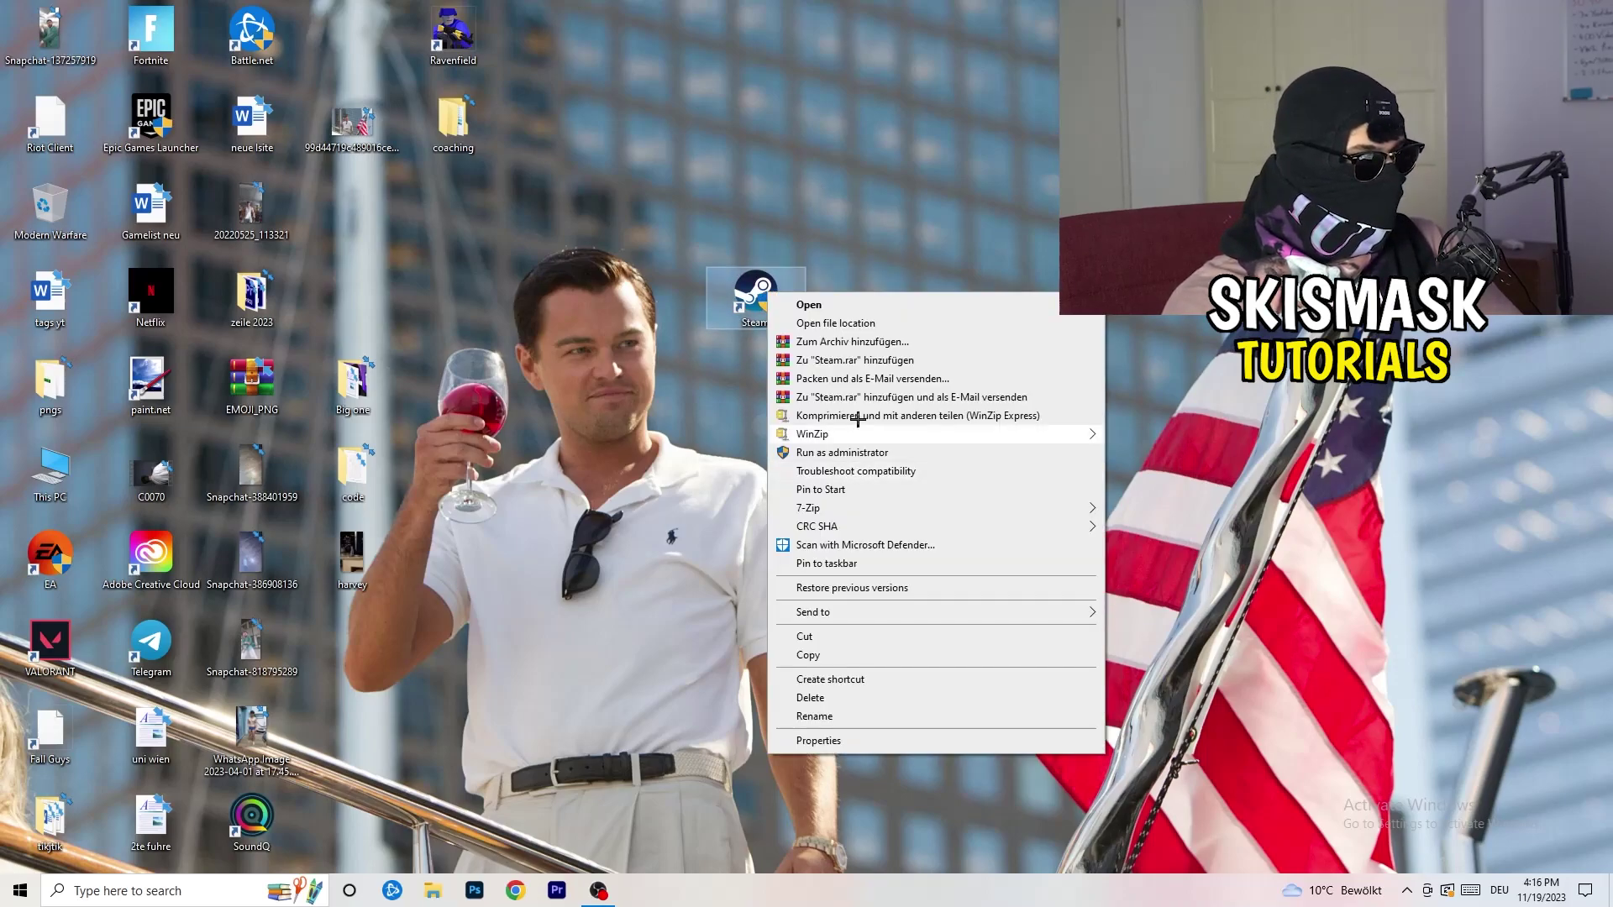
{"action": "left_click", "coordinate": [864, 746]}
{"action": "left_click_drag", "start_coordinate": [880, 304], "coordinate": [571, 144]}
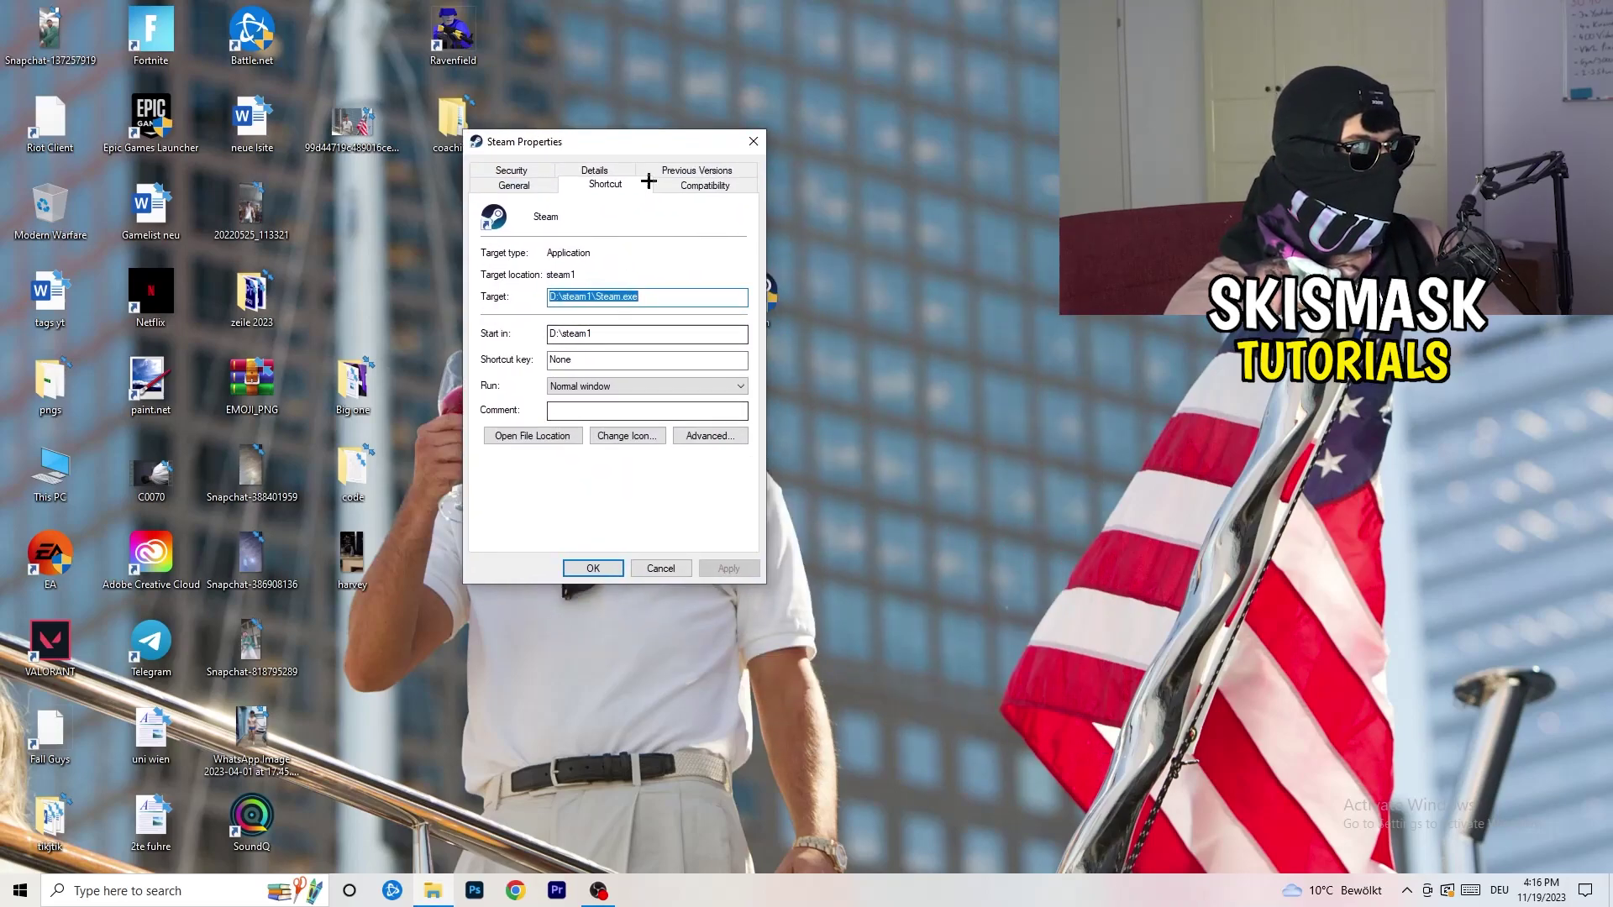
{"action": "left_click", "coordinate": [704, 185]}
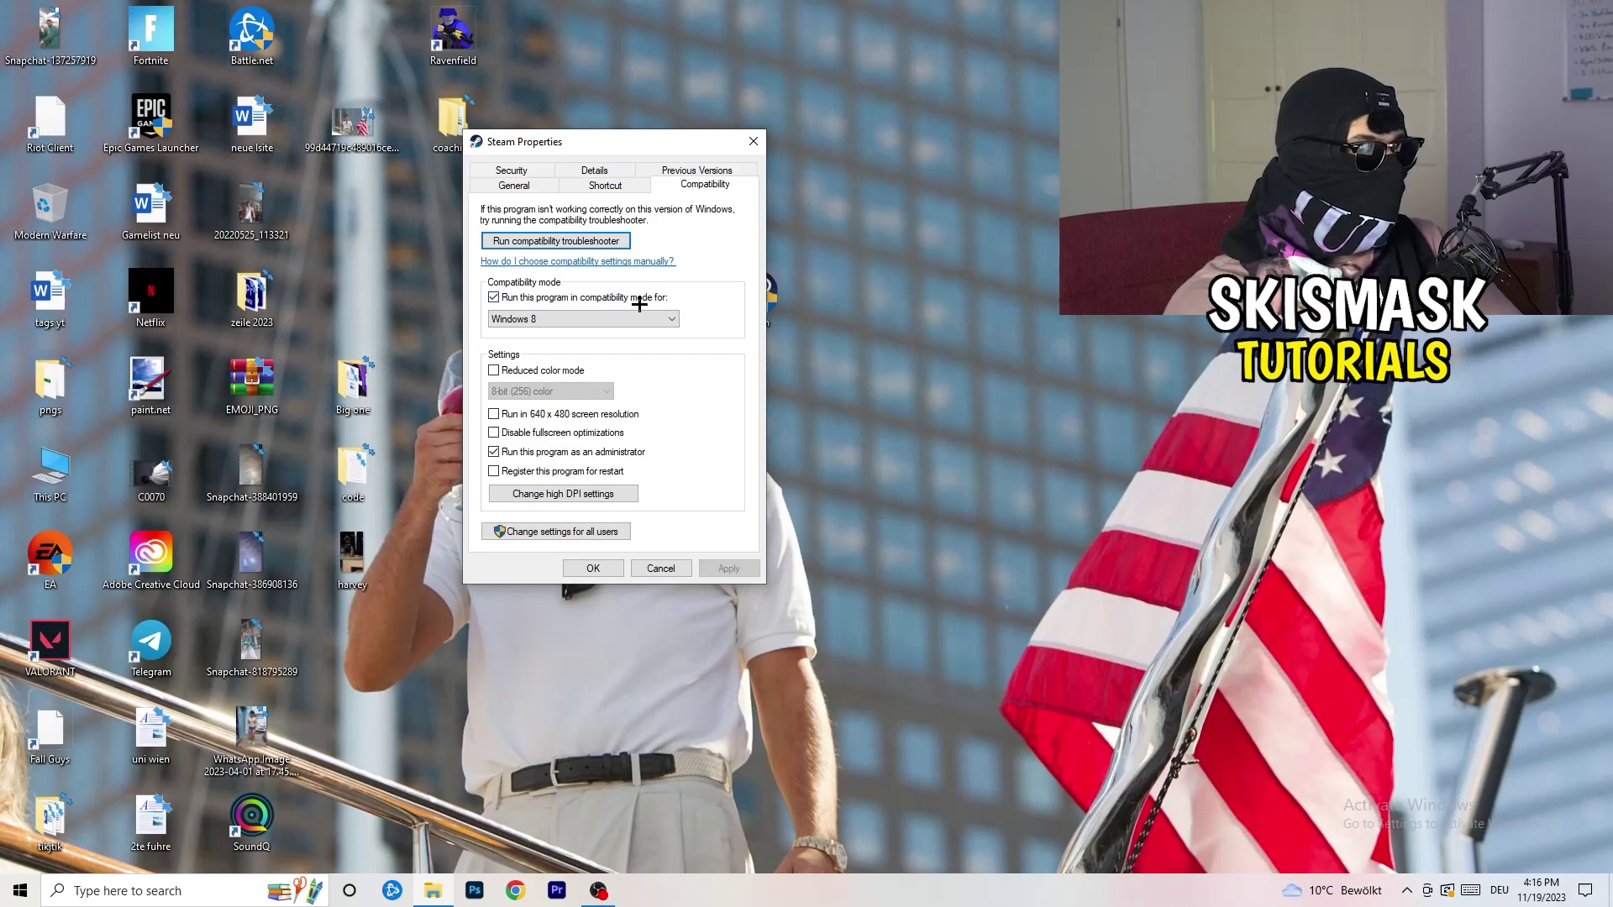
{"action": "left_click", "coordinate": [662, 318]}
{"action": "left_click", "coordinate": [721, 317]}
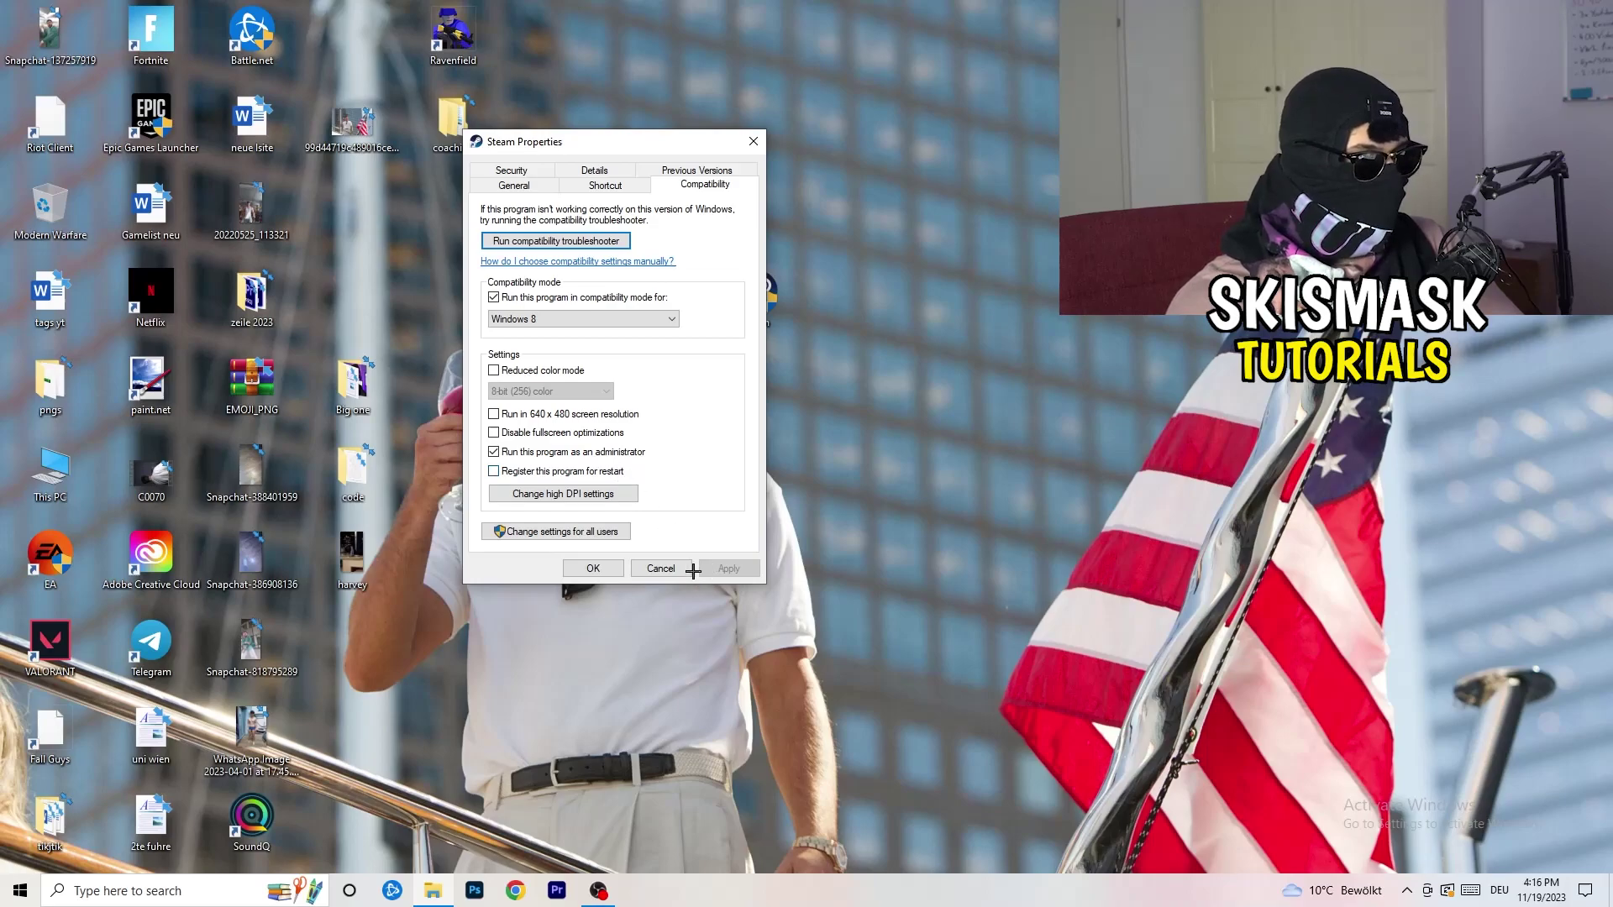
{"action": "left_click", "coordinate": [593, 567]}
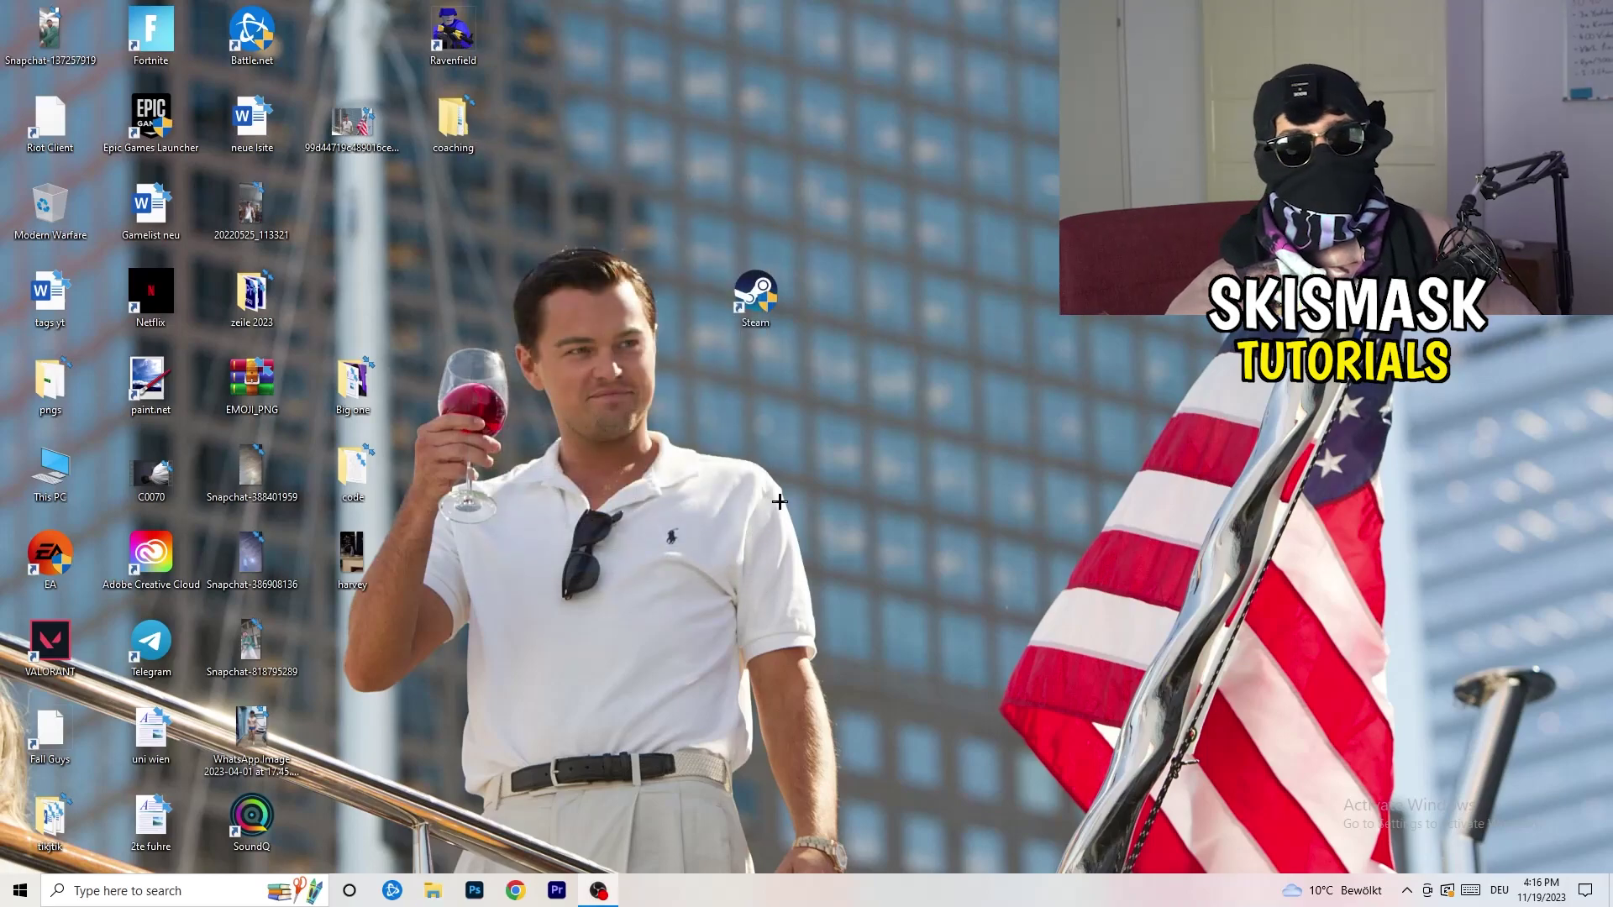
Step: Recheck the Steam shortcut's compatibility settings in its Properties, then close them
{"action": "left_click_drag", "start_coordinate": [756, 296], "coordinate": [857, 295]}
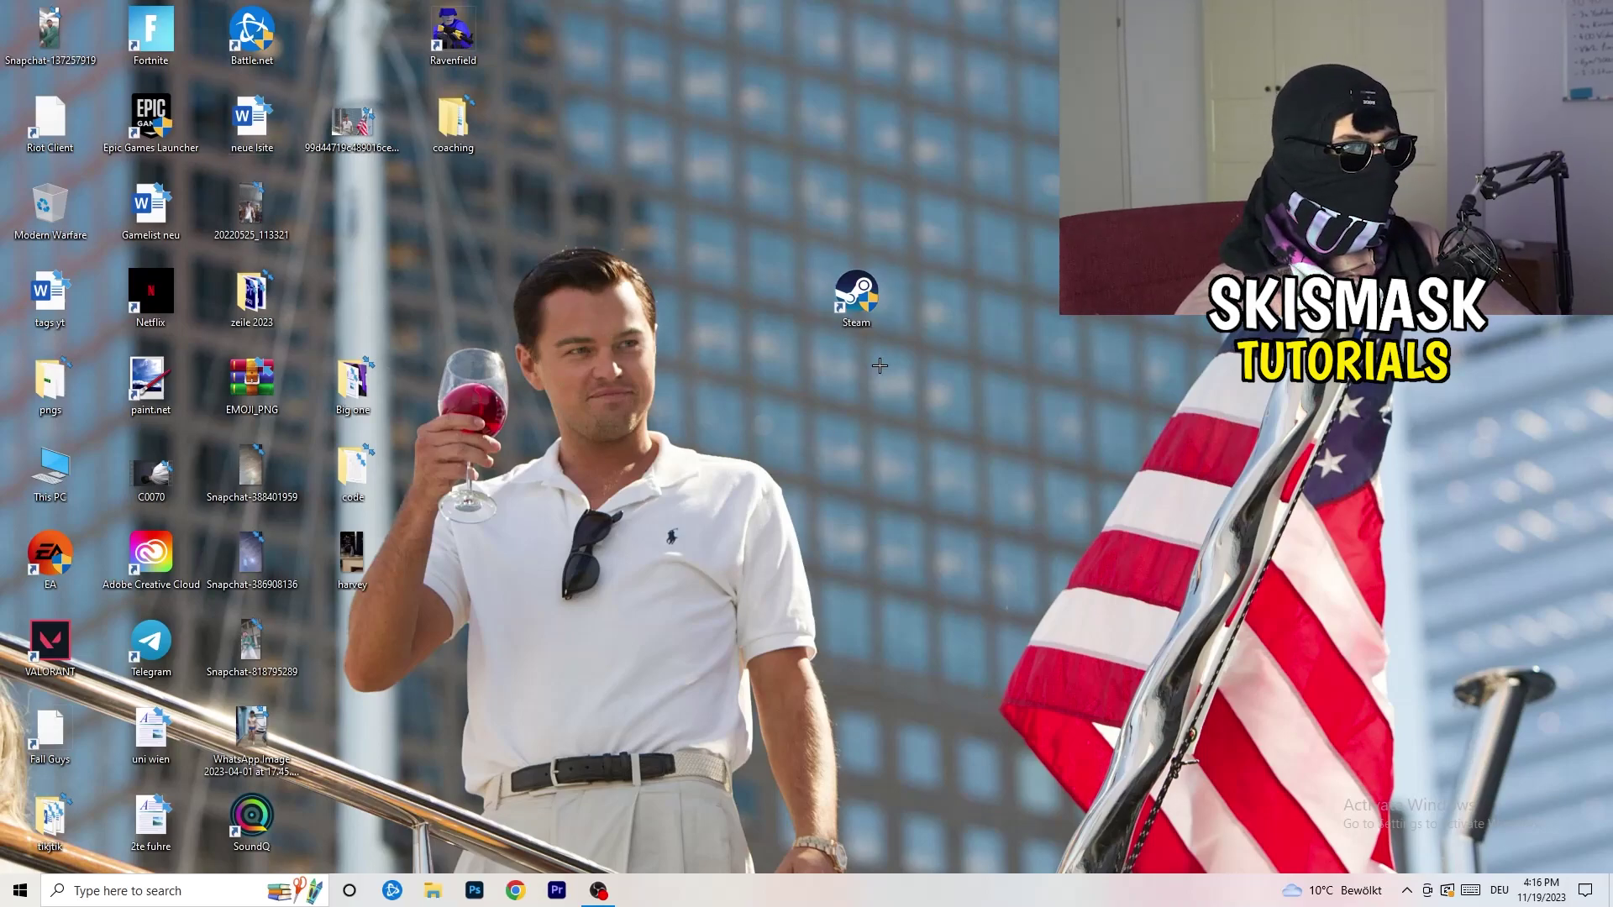
{"action": "left_click_drag", "start_coordinate": [856, 294], "coordinate": [756, 294]}
{"action": "right_click", "coordinate": [752, 294]}
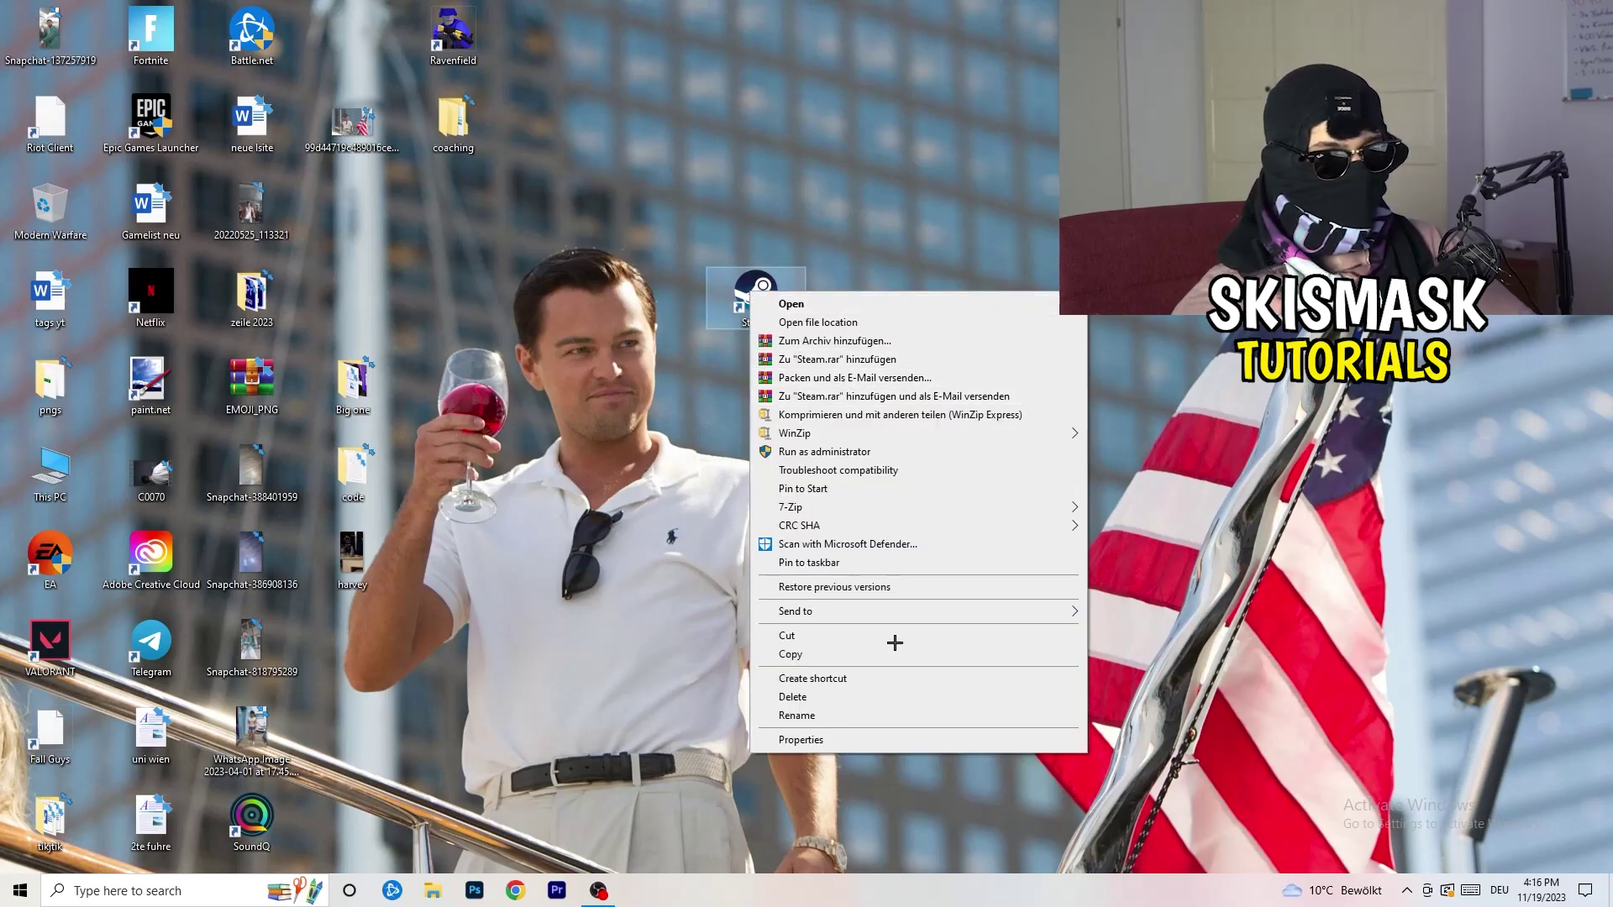
{"action": "left_click", "coordinate": [867, 739]}
{"action": "left_click", "coordinate": [995, 344]}
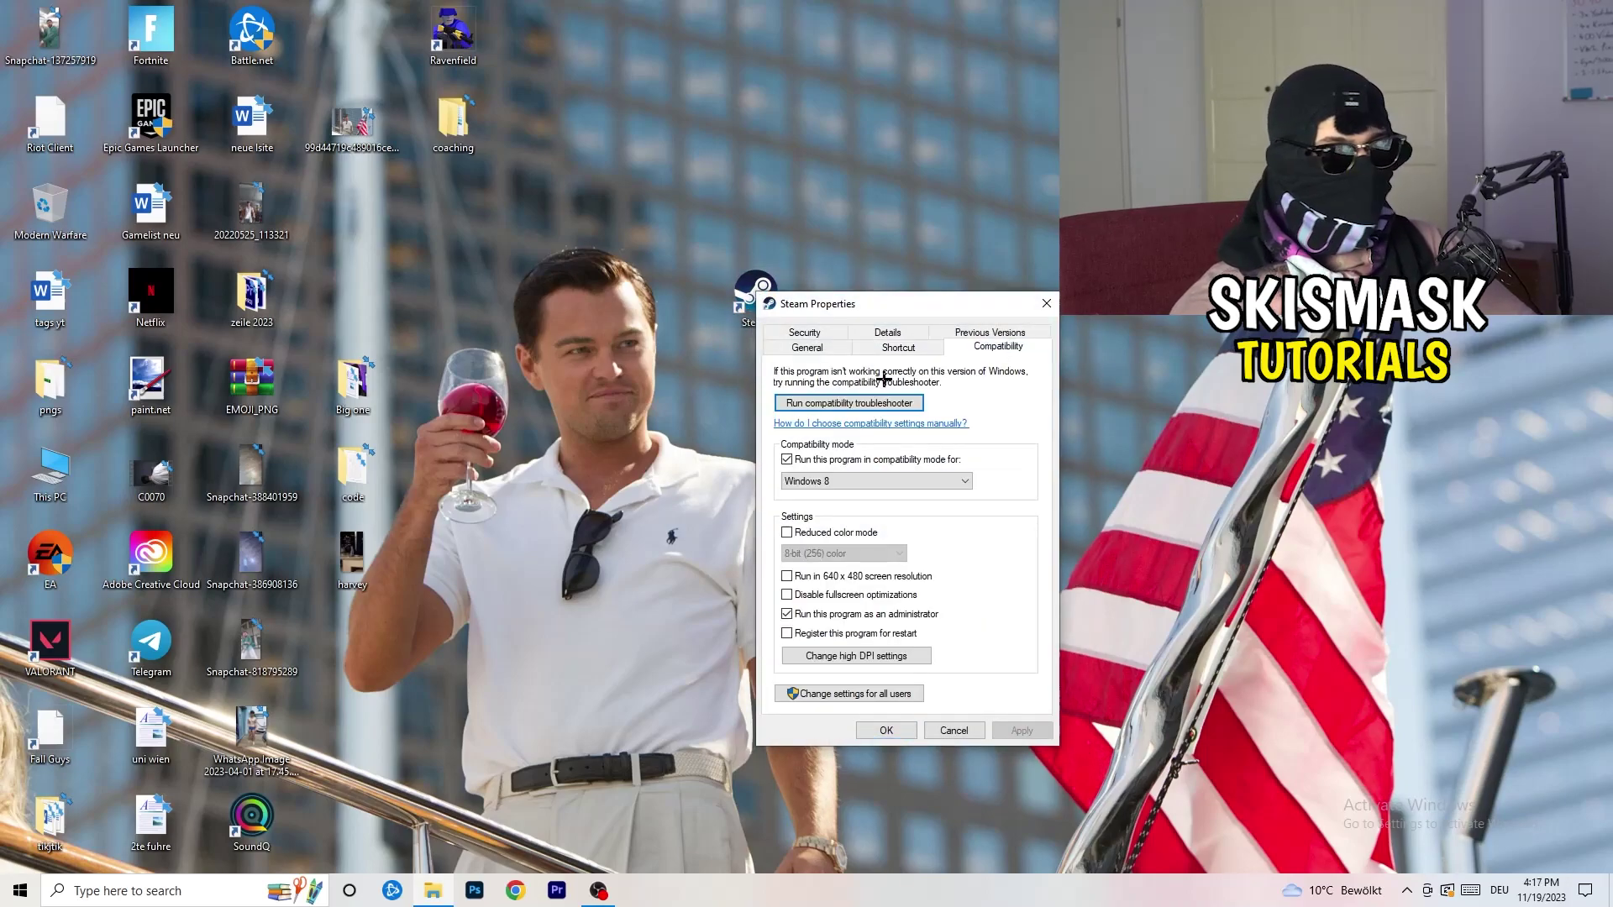
{"action": "left_click", "coordinate": [1046, 303]}
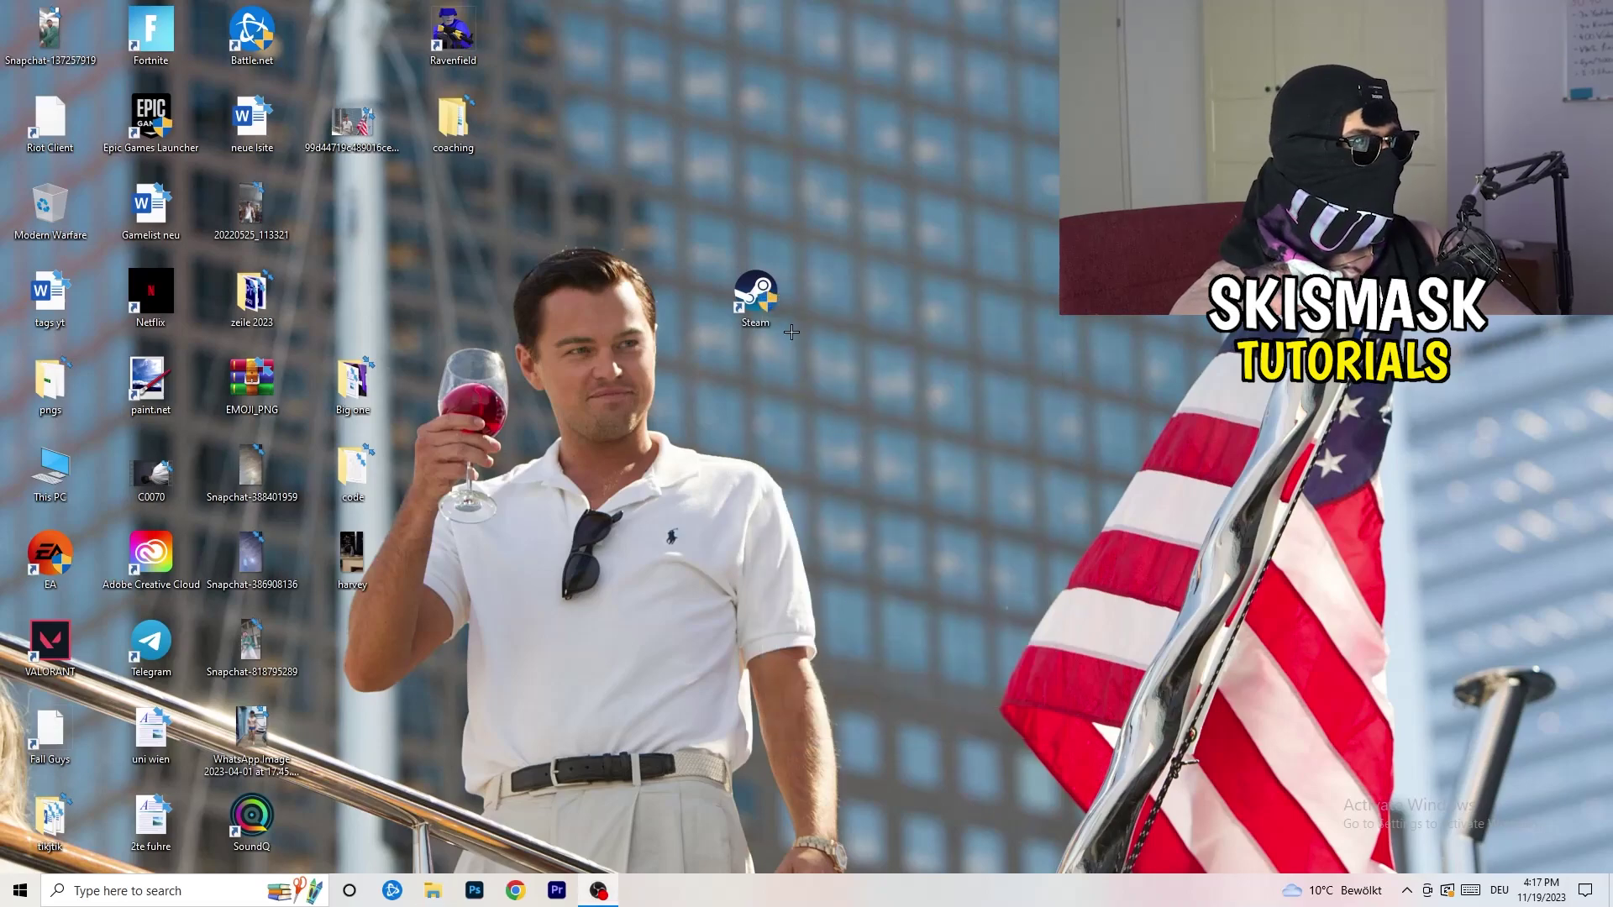
Step: Place the Steam shortcut among the other desktop icons and keep the taskbar at the bottom
{"action": "left_click_drag", "start_coordinate": [756, 294], "coordinate": [353, 210]}
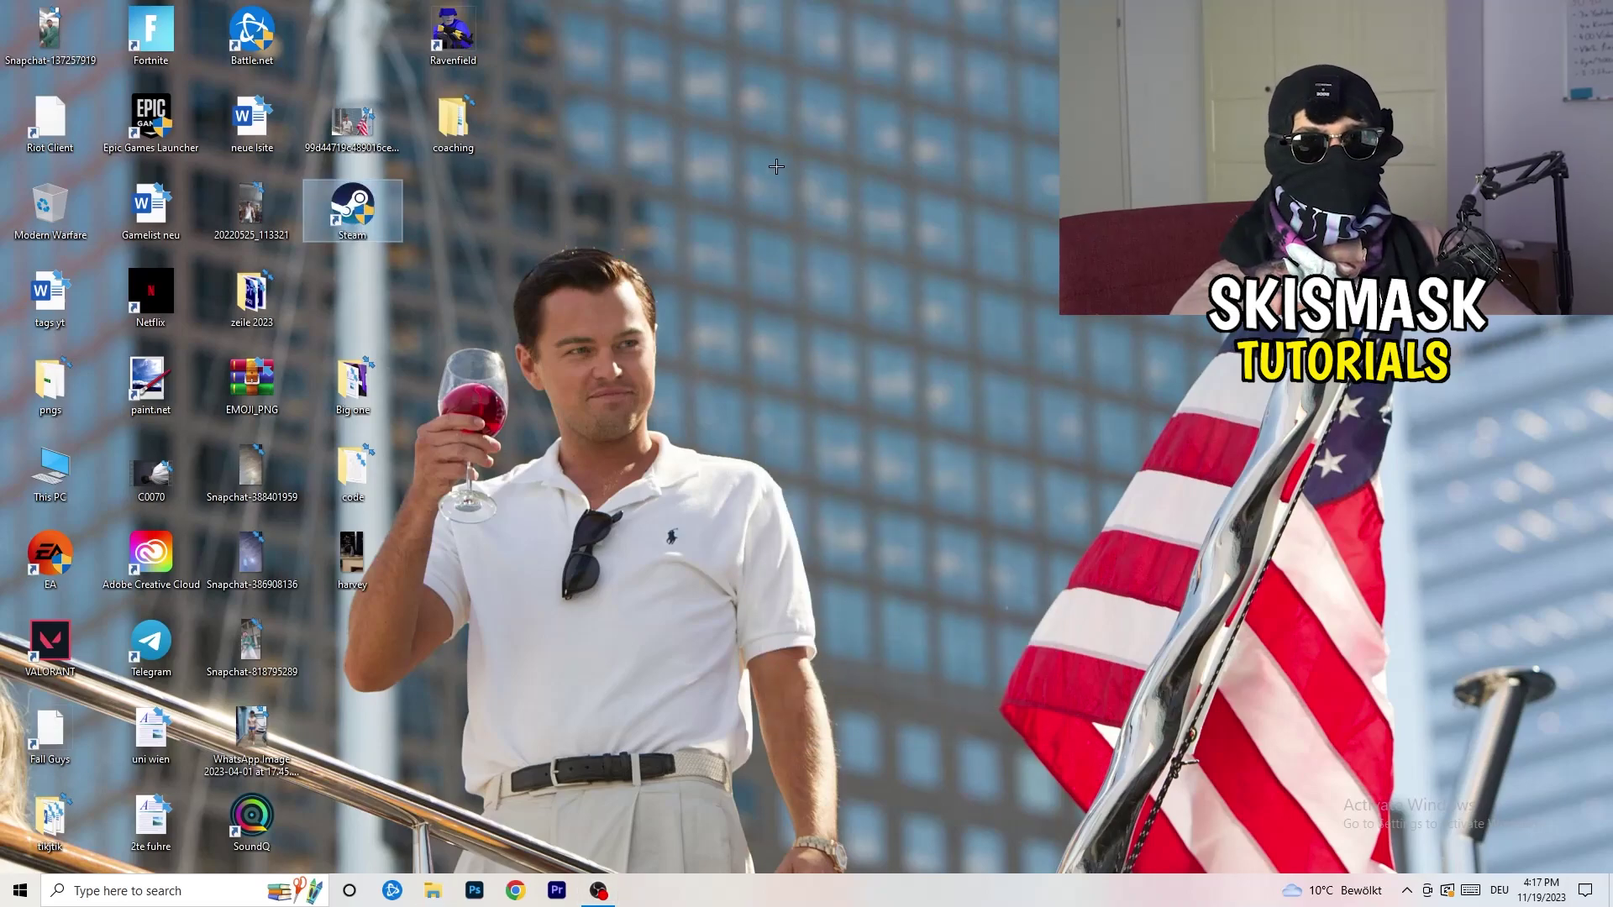
{"action": "left_click_drag", "start_coordinate": [827, 891], "coordinate": [655, 122]}
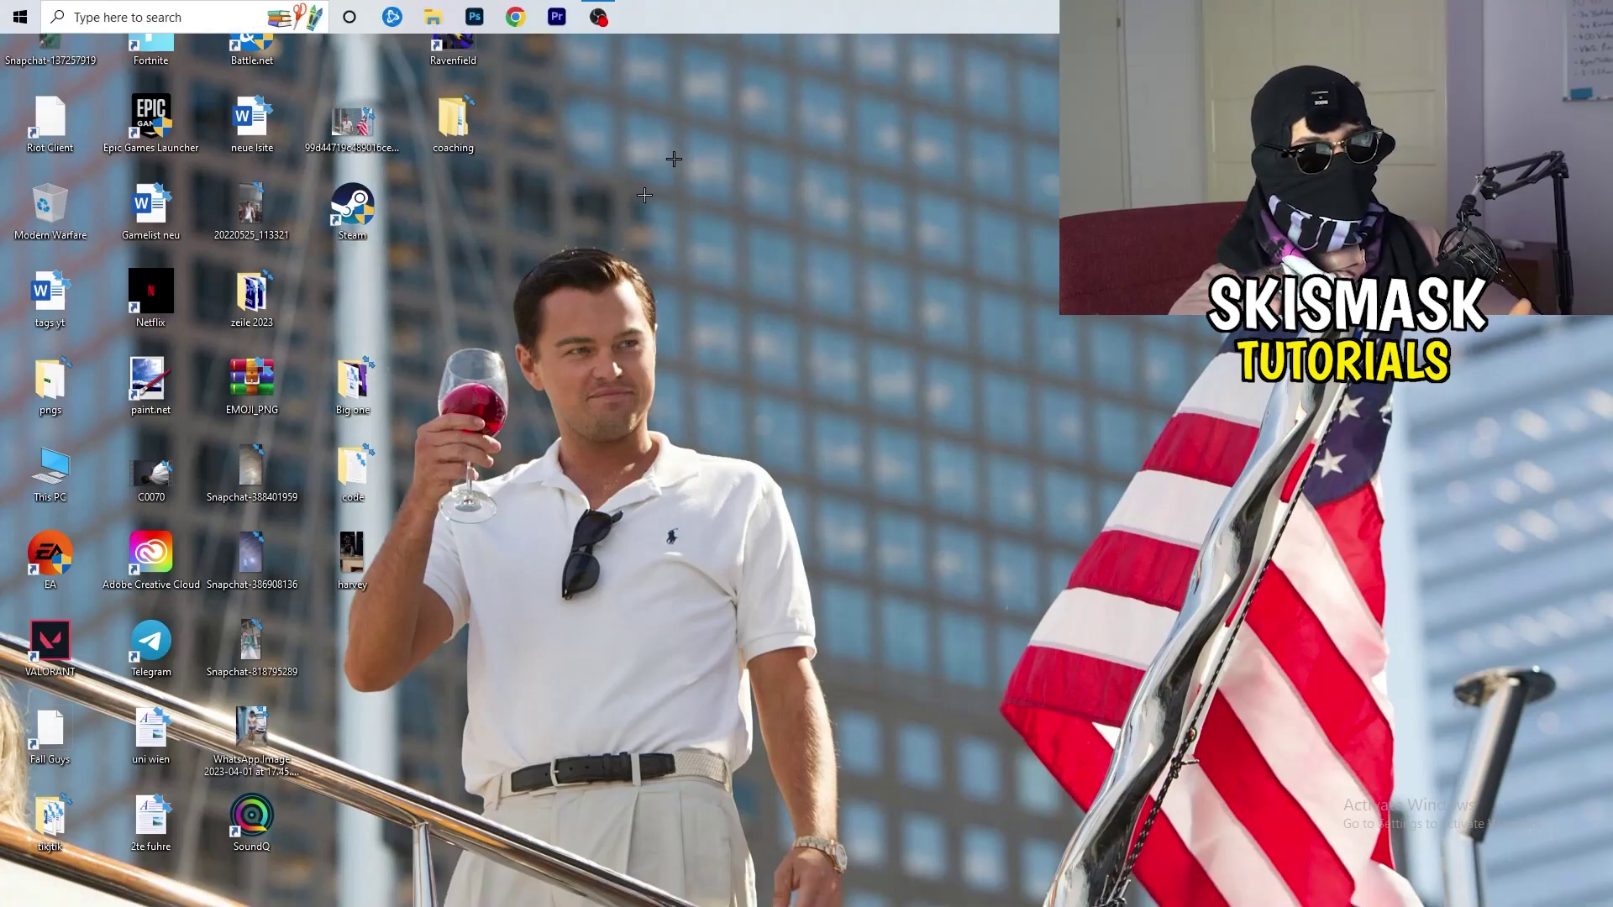
{"action": "left_click_drag", "start_coordinate": [645, 195], "coordinate": [762, 900]}
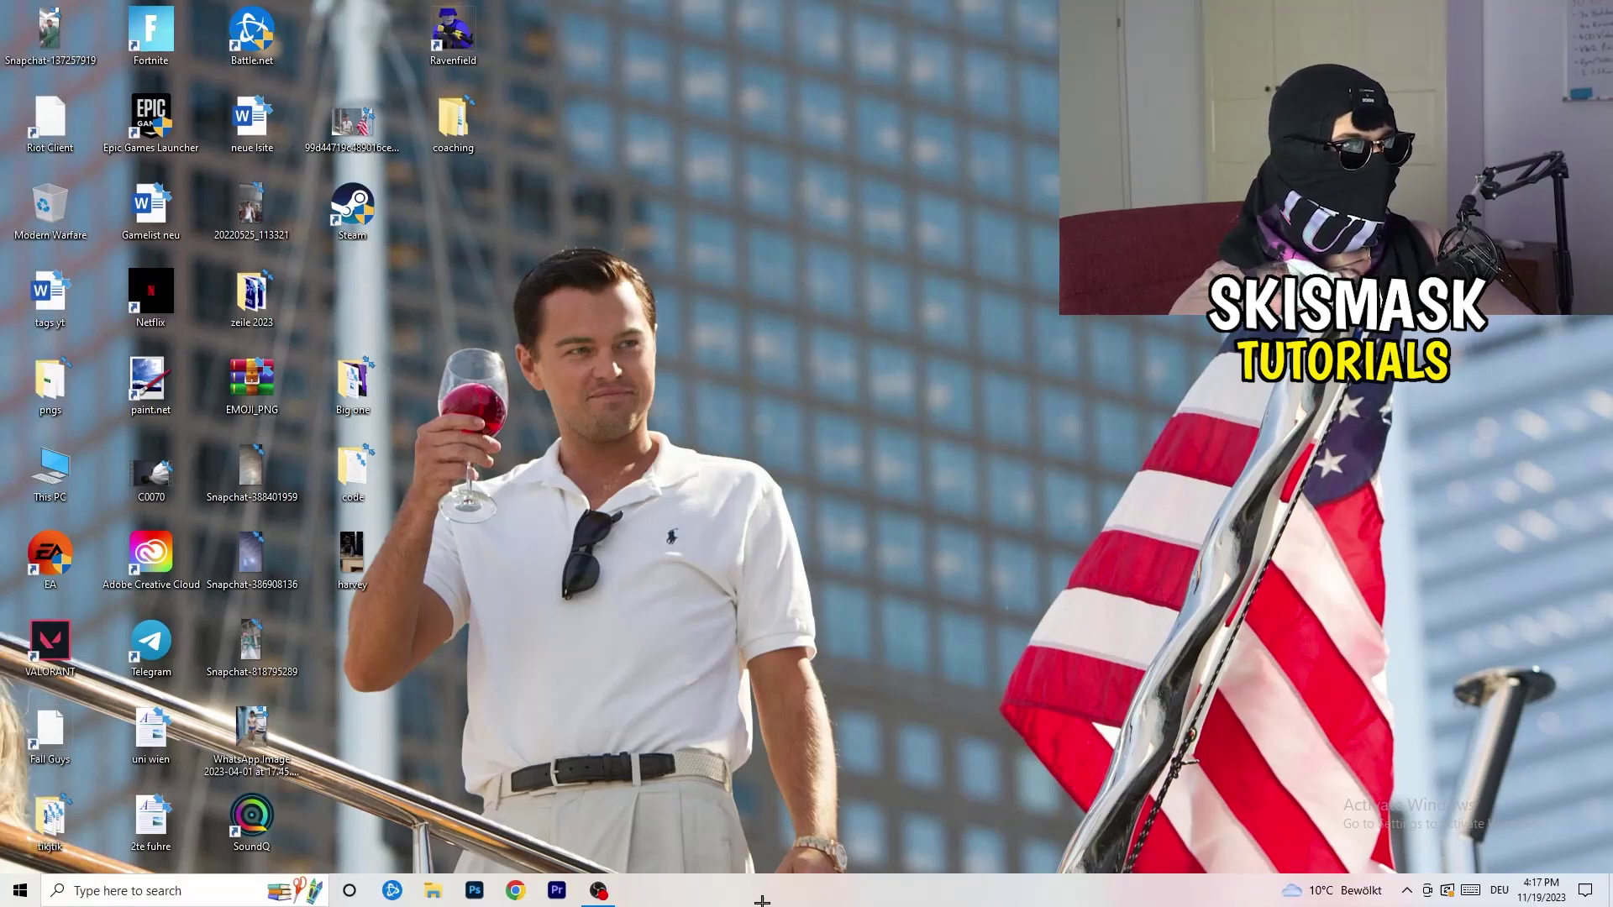
Step: Open Task Manager maximized on the Details tab and view Creative Cloud UI Helper's Set priority
{"action": "right_click", "coordinate": [762, 900]}
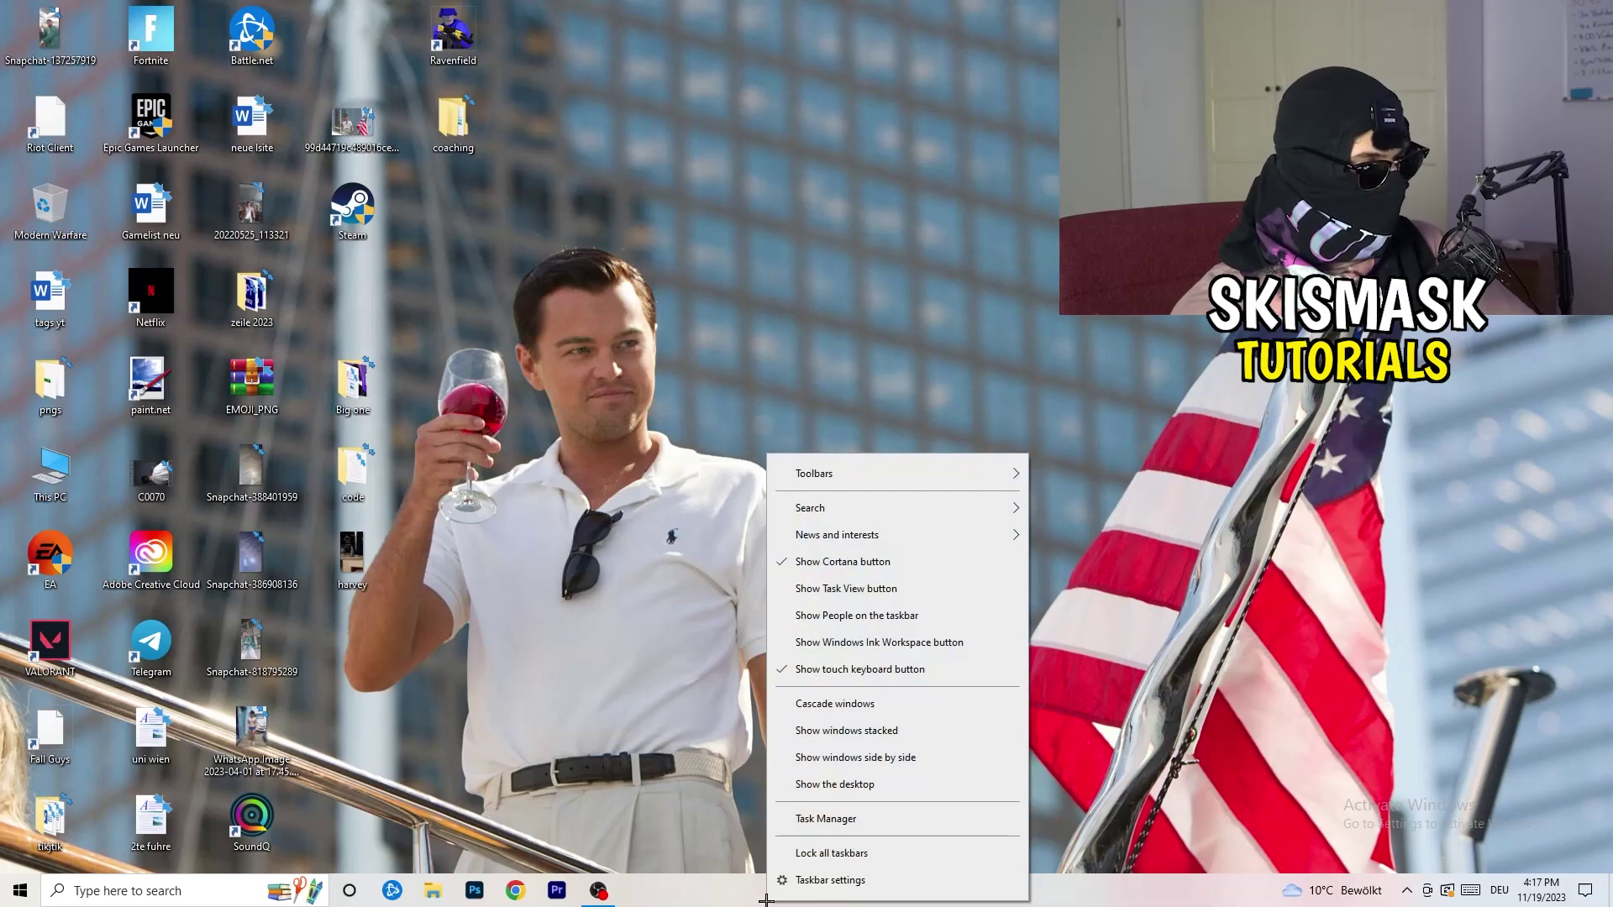
{"action": "left_click", "coordinate": [850, 830]}
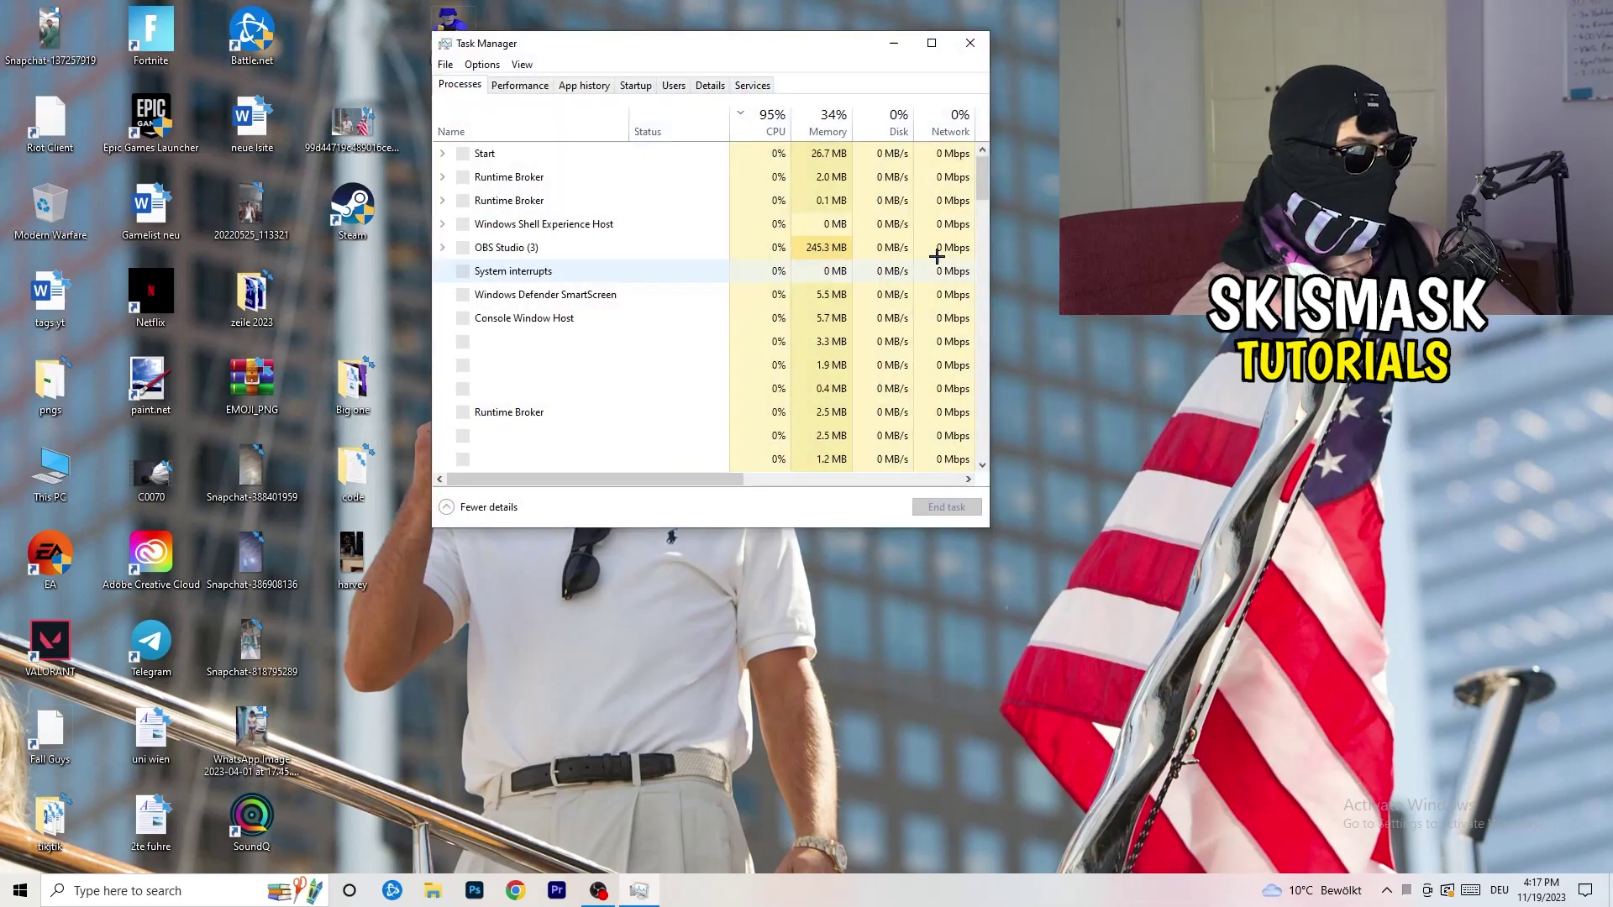
{"action": "left_click", "coordinate": [929, 43]}
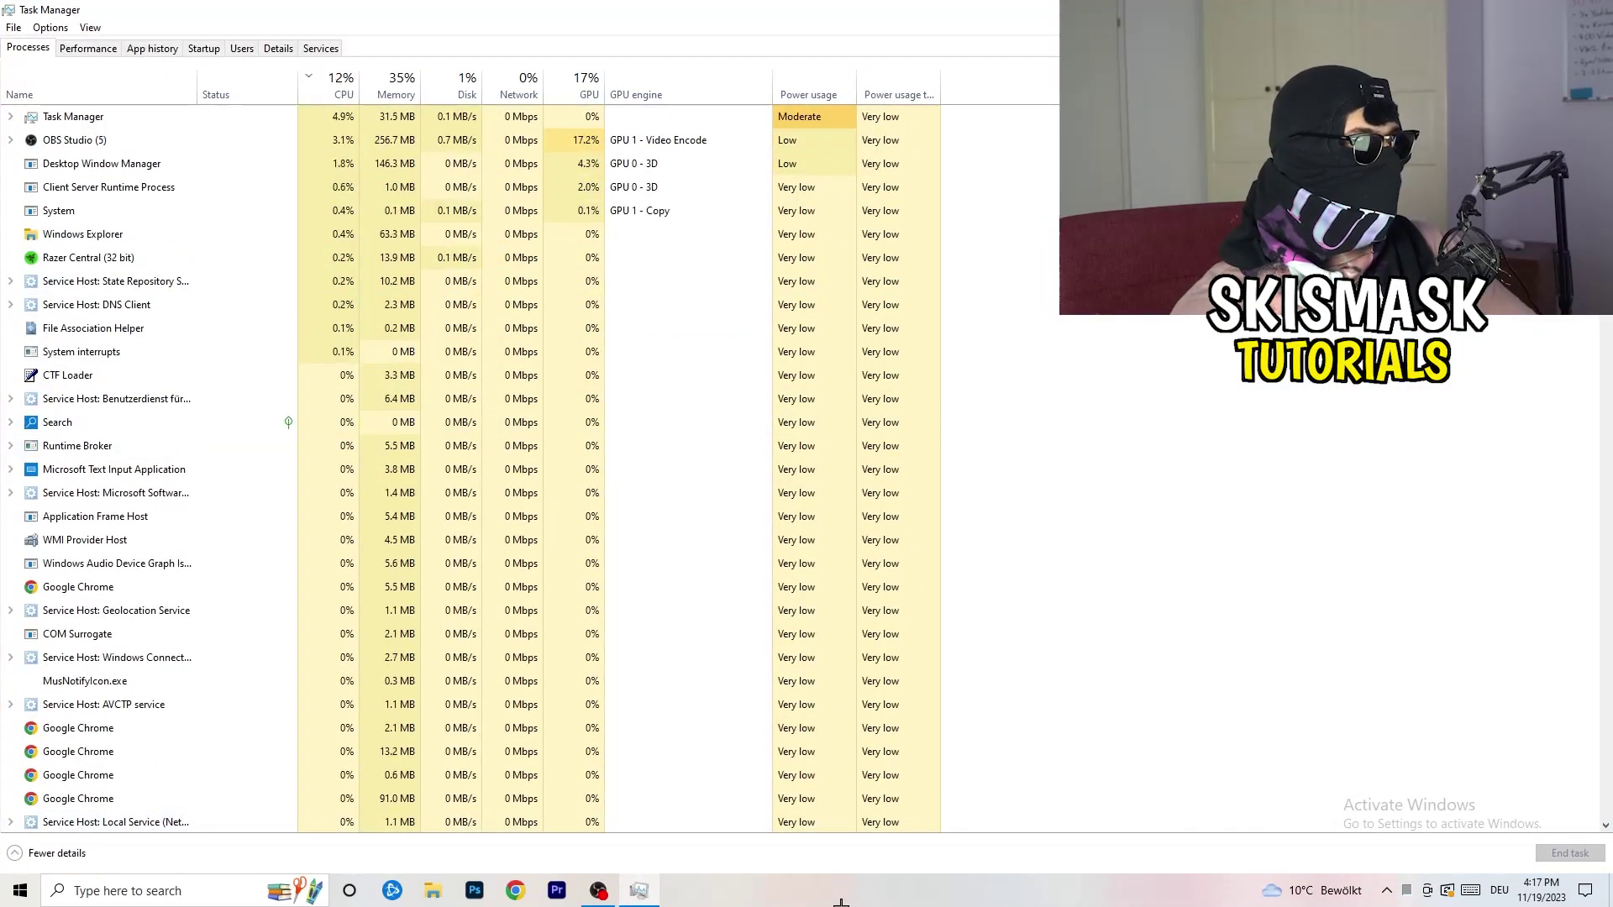
{"action": "left_click", "coordinate": [278, 48]}
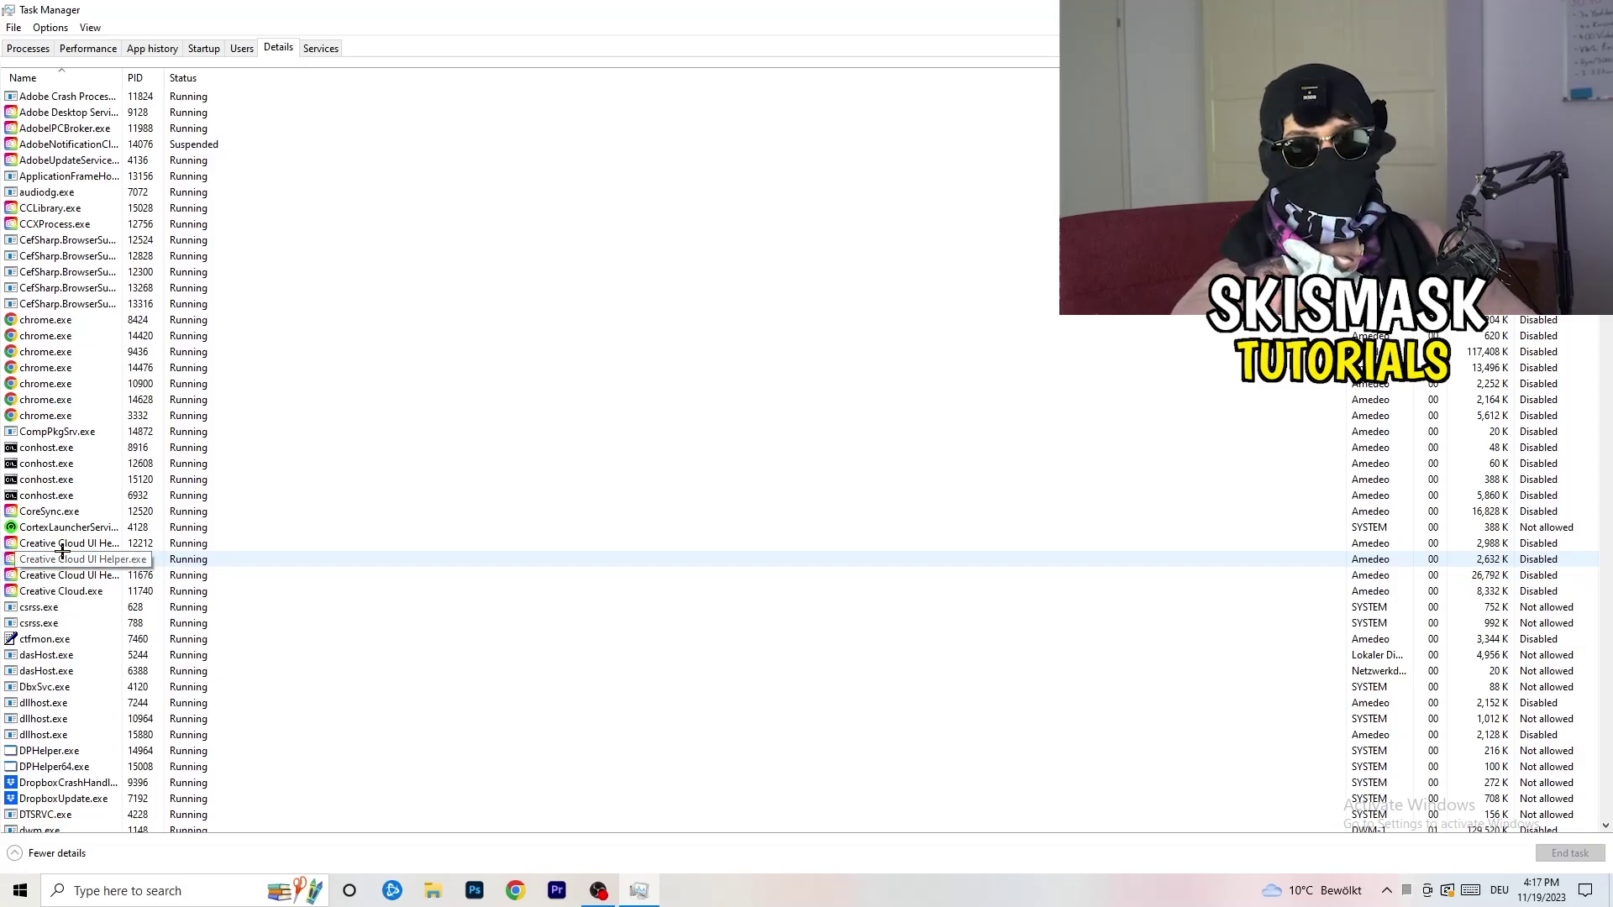
{"action": "right_click", "coordinate": [65, 544]}
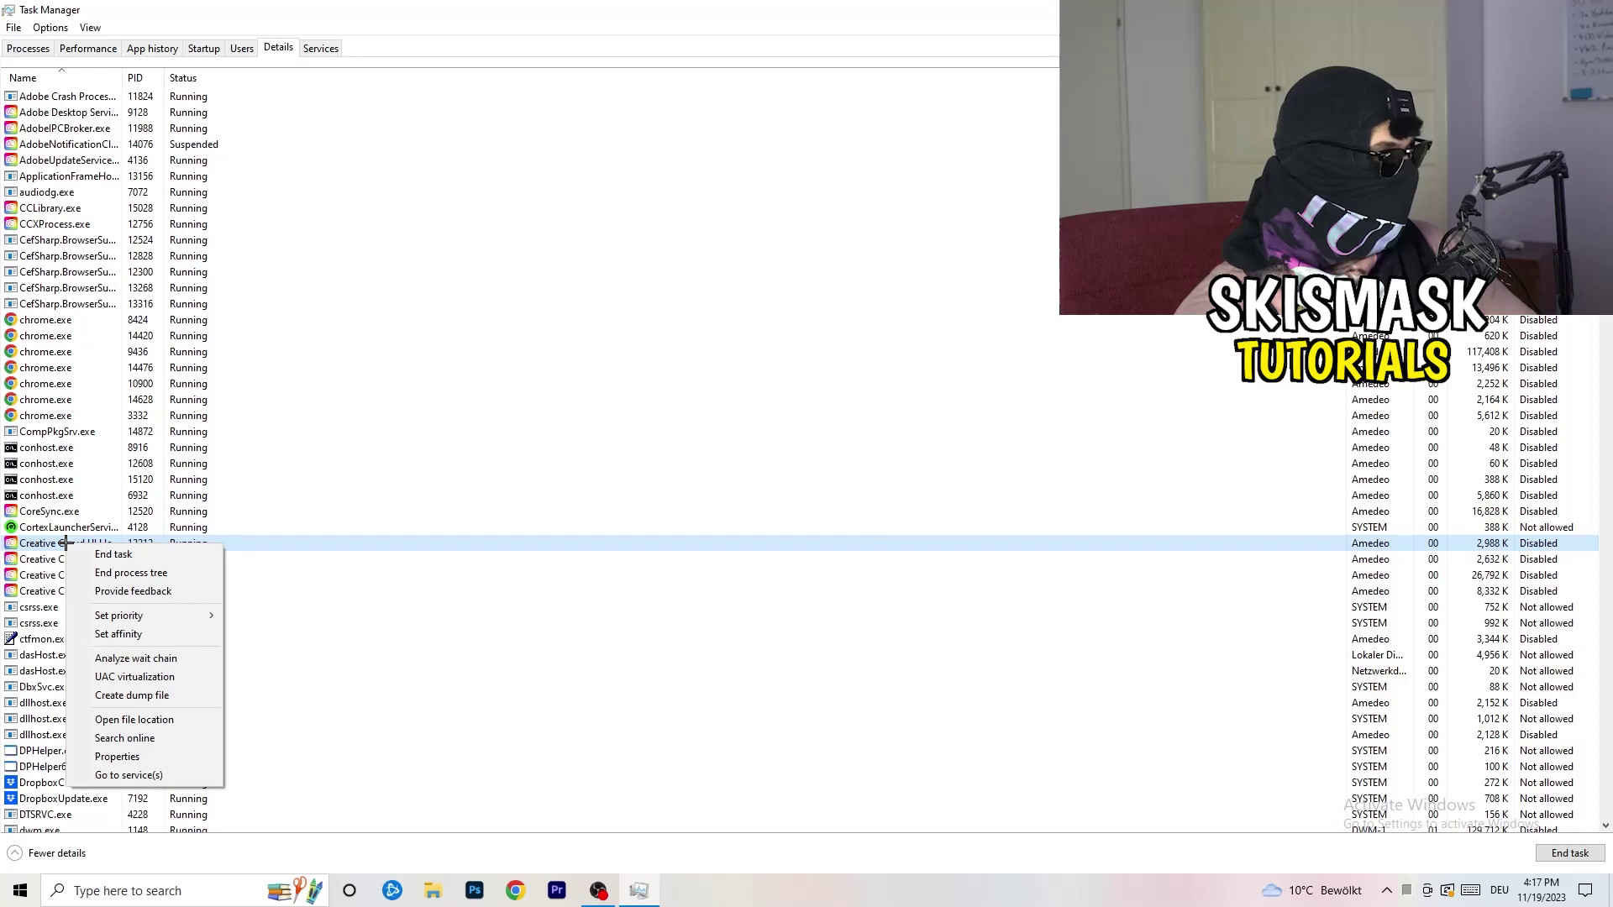
{"action": "mouse_move", "coordinate": [154, 614]}
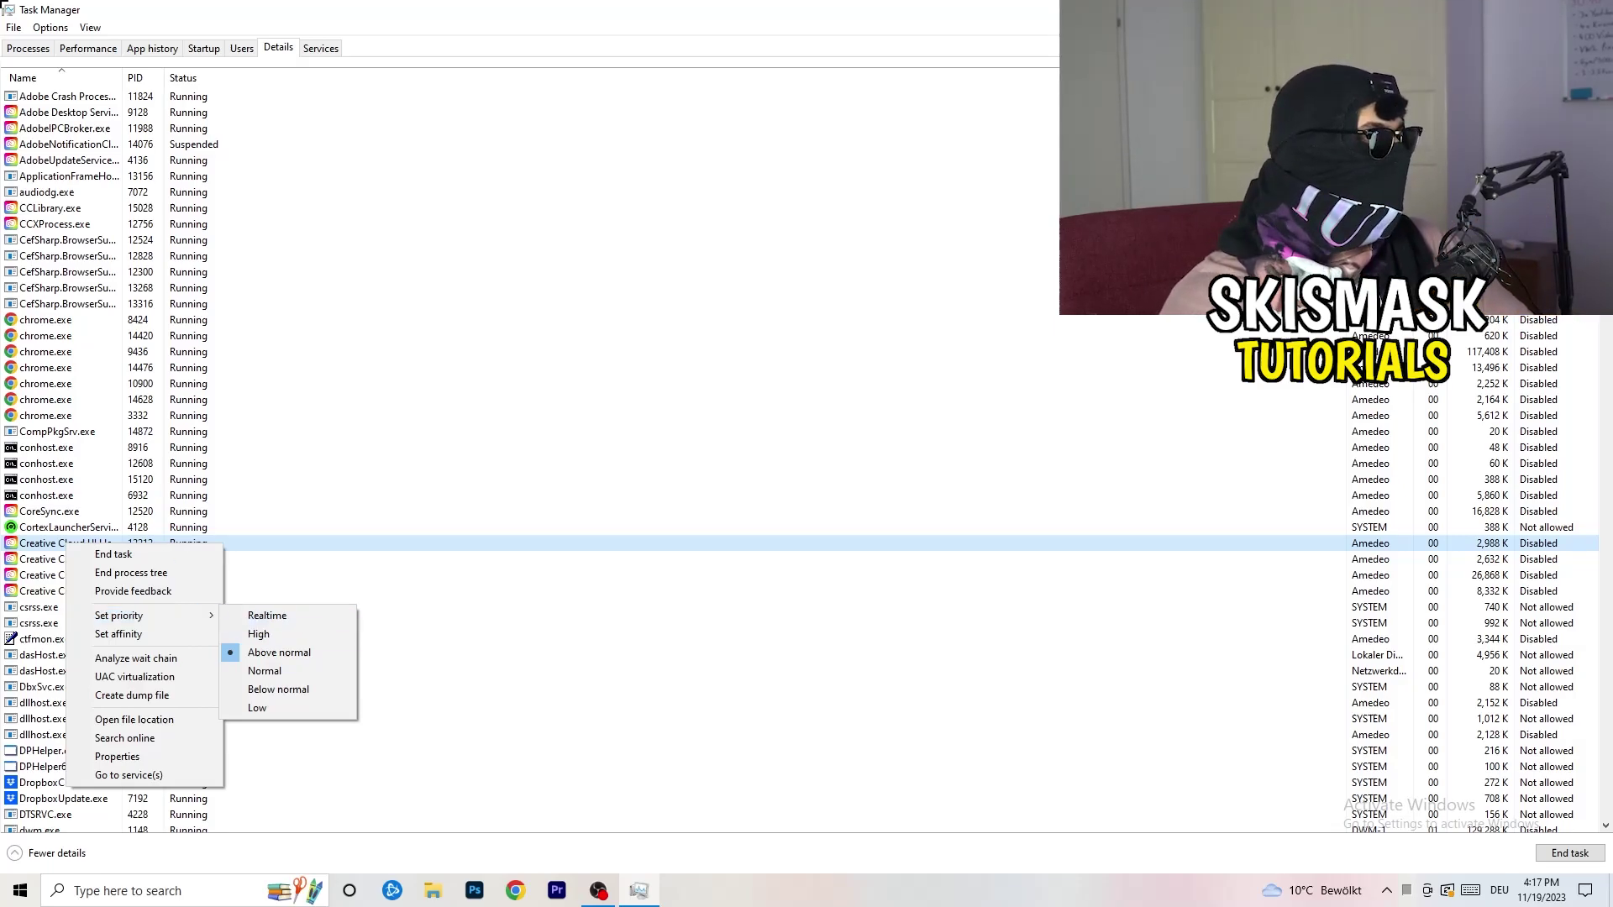
Step: Check the enabled startup apps and the Windows Security notification entry's options, then return to the Processes list
{"action": "left_click", "coordinate": [200, 46]}
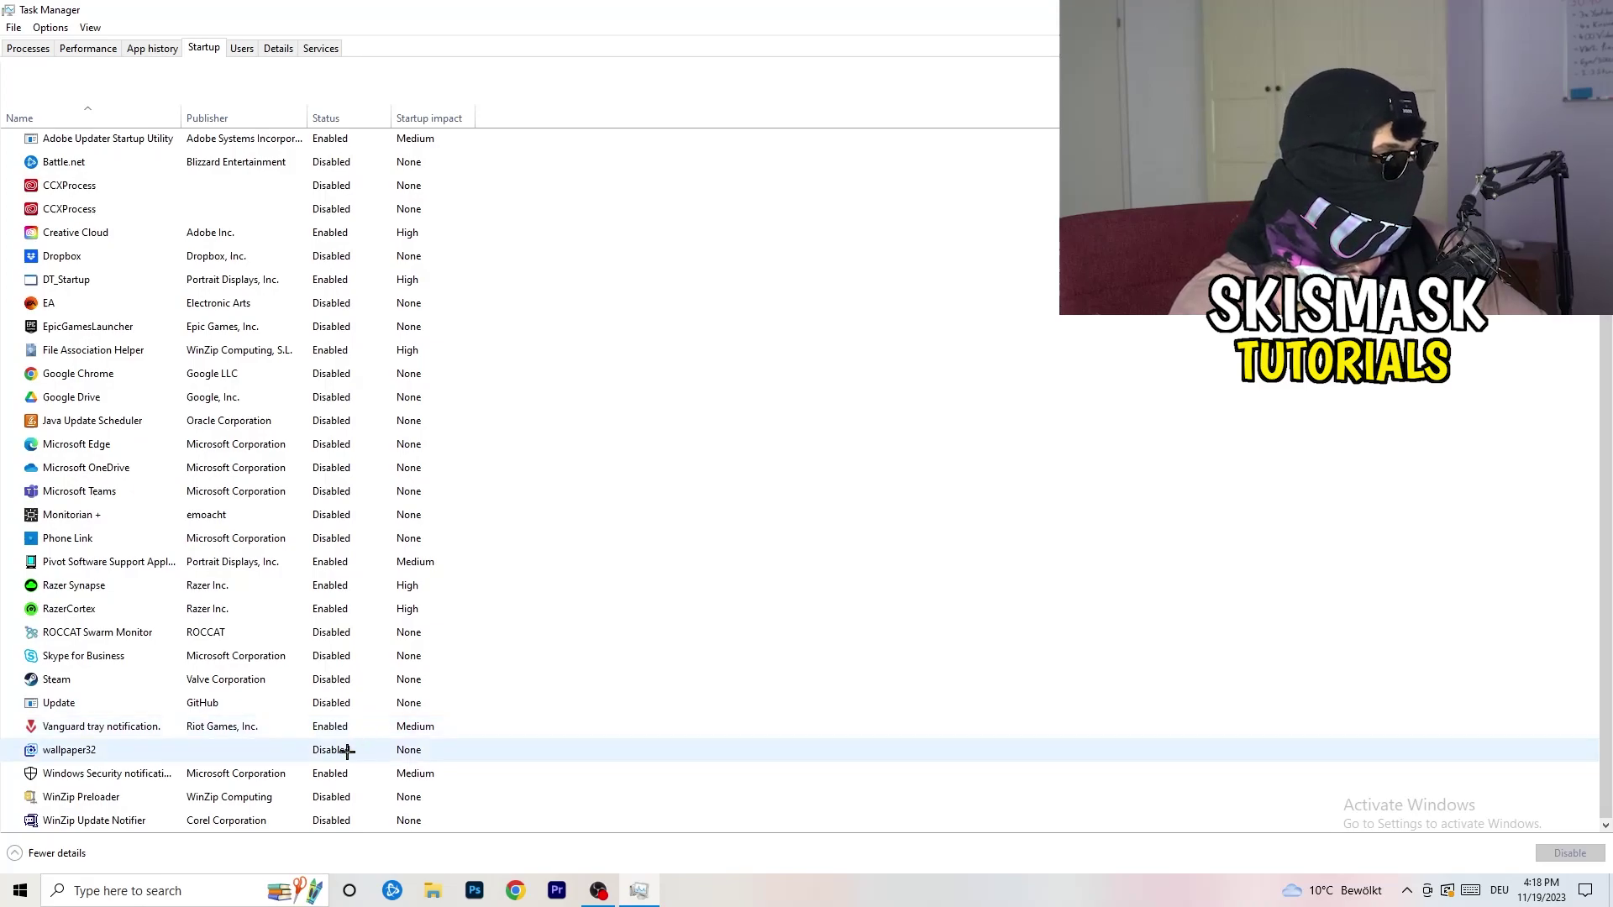
{"action": "right_click", "coordinate": [342, 776]}
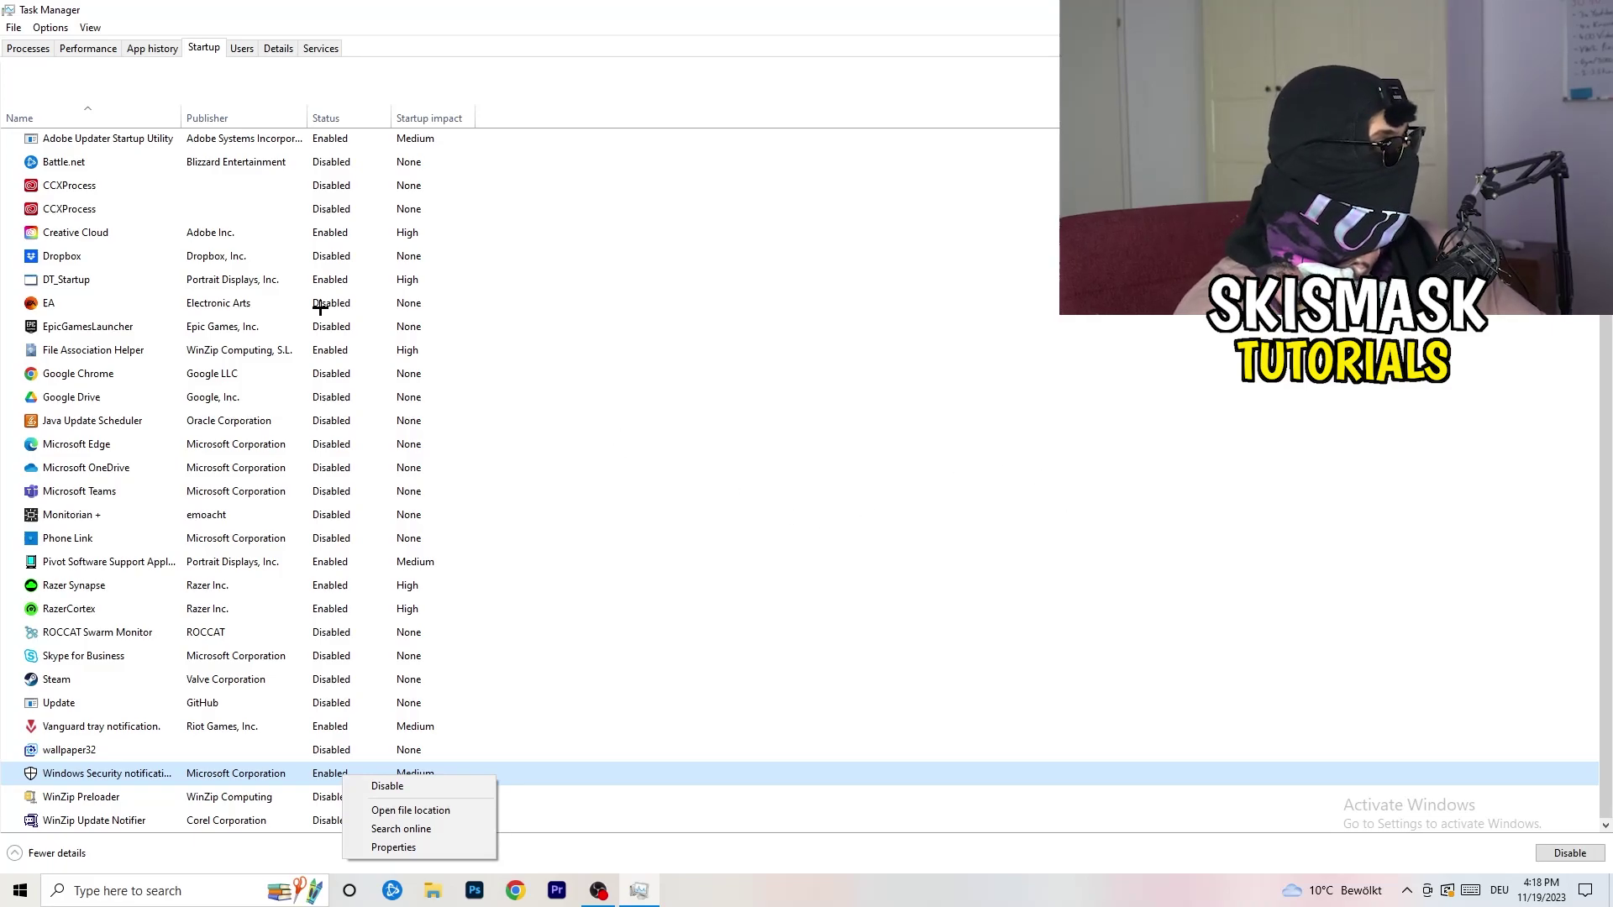
{"action": "left_click", "coordinate": [12, 49]}
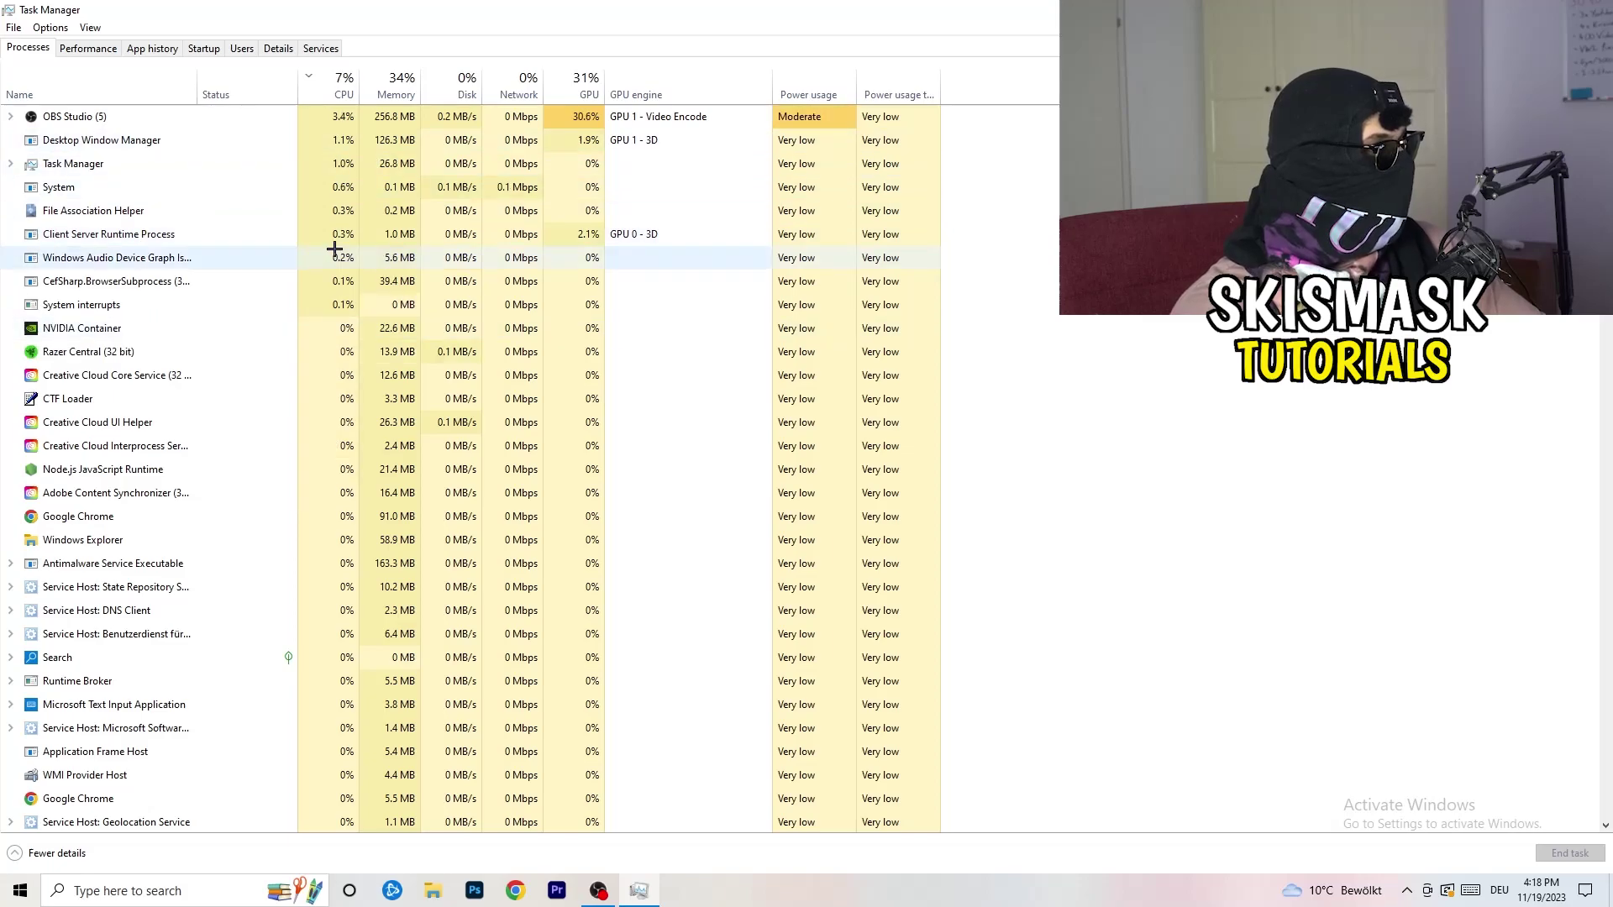
Step: Sort the processes by GPU usage so OBS Studio (about 30%) tops the list, leaving it running
{"action": "scroll", "coordinate": [332, 252], "scroll_direction": "down", "scroll_amount": 6}
{"action": "scroll", "coordinate": [336, 244], "scroll_direction": "up", "scroll_amount": 6}
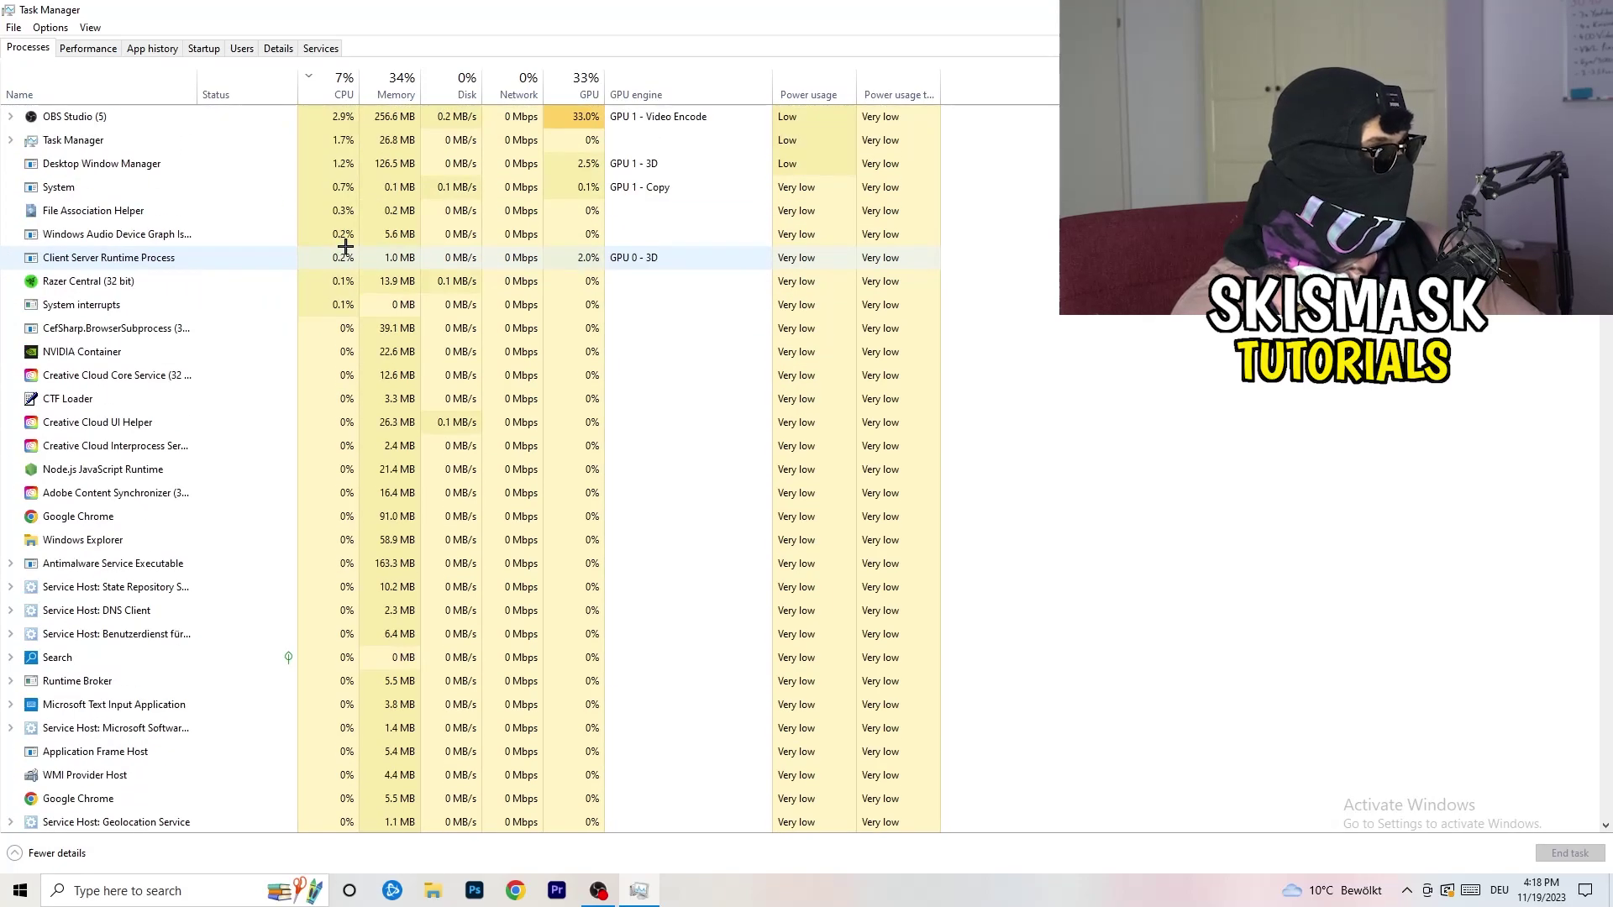
{"action": "left_click", "coordinate": [579, 94]}
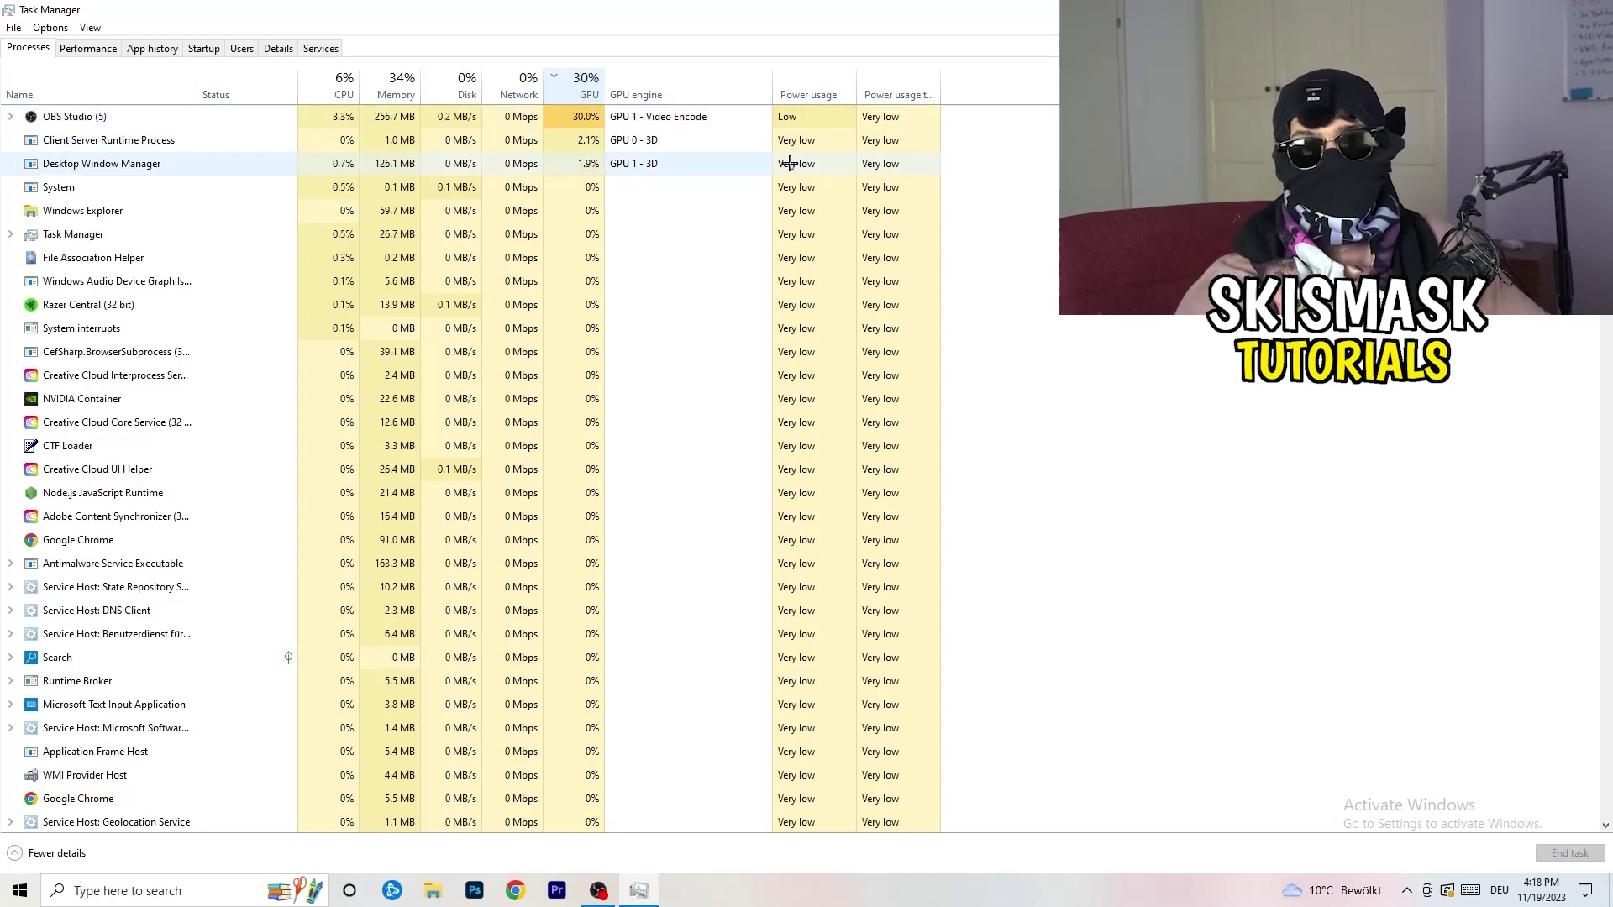
{"action": "right_click", "coordinate": [554, 120]}
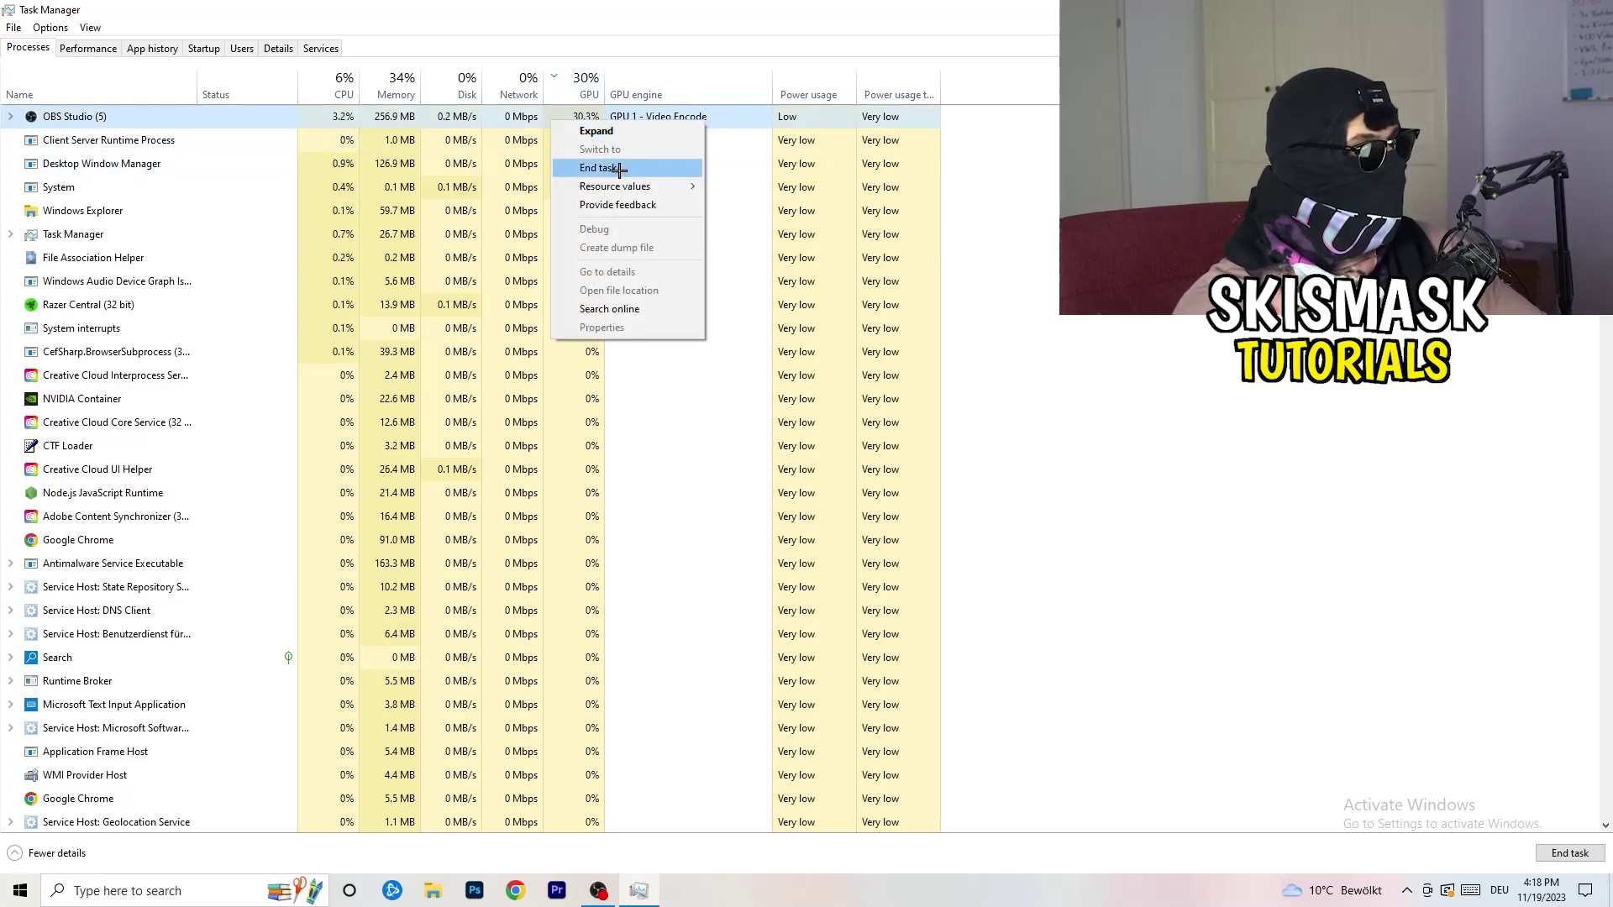
{"action": "key", "text": "Escape"}
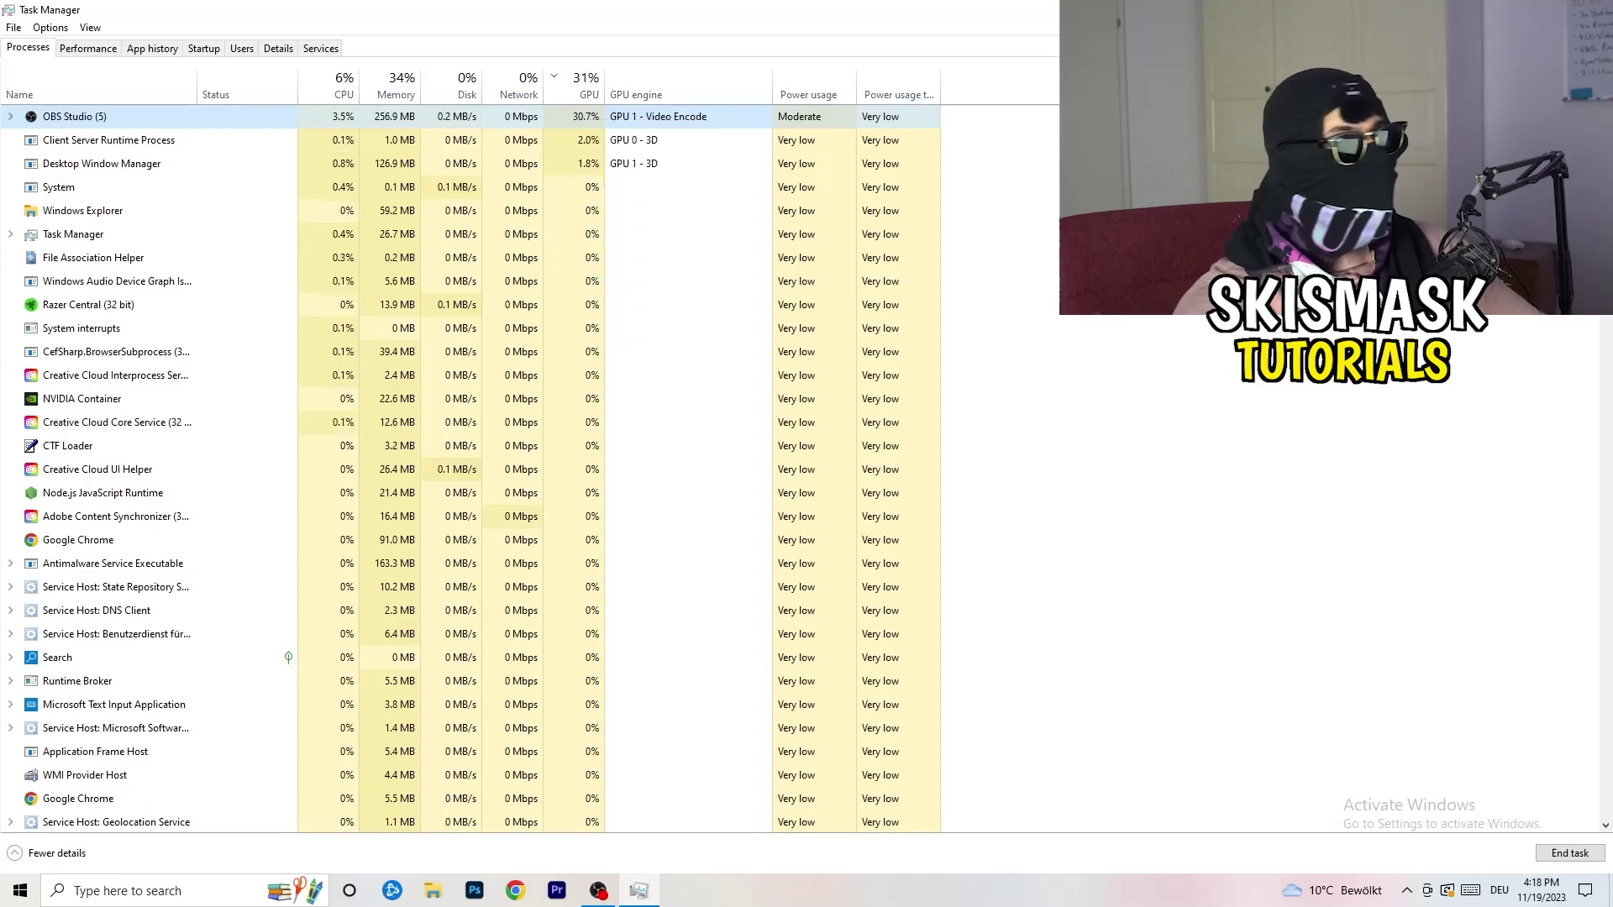
Step: Close Task Manager with Alt+F4
{"action": "key", "text": "alt+F4"}
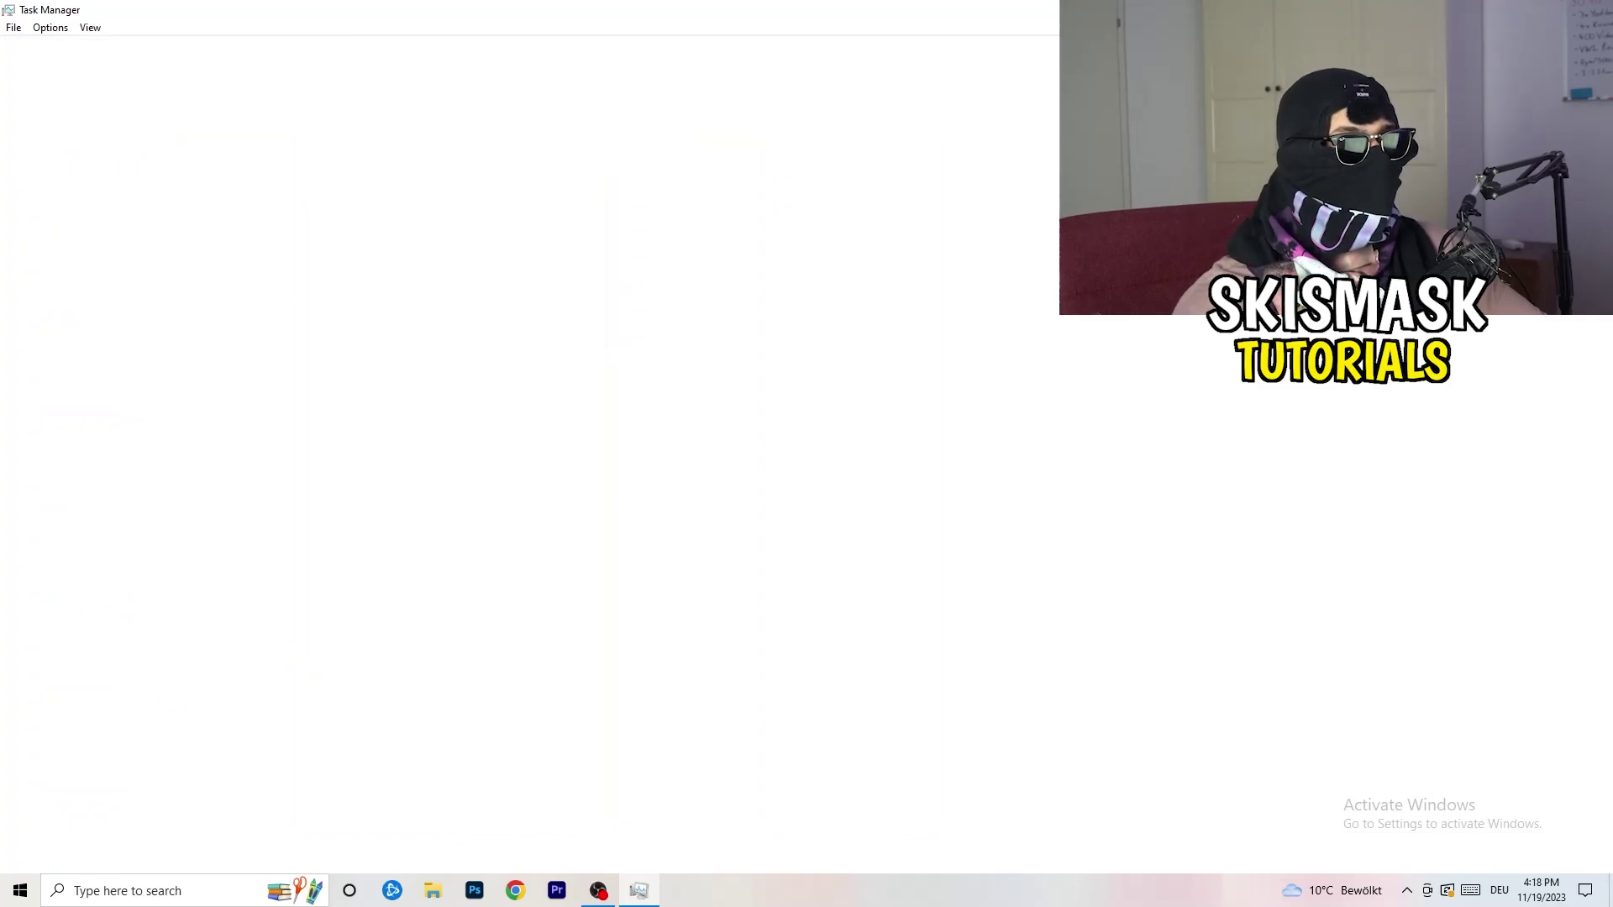